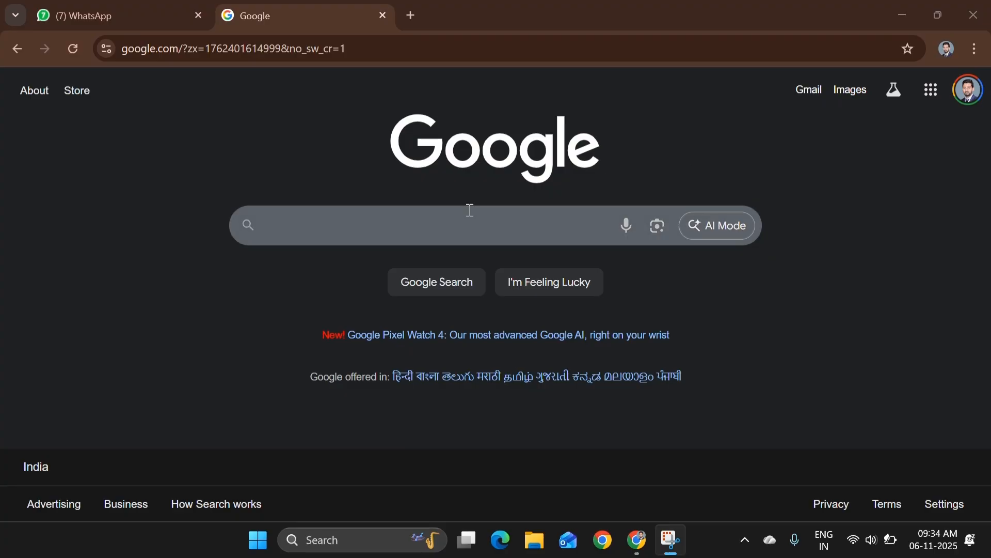
Search Google for 'eshram' to find the official e-Shram site
{"action": "left_click", "coordinate": [443, 222]}
{"action": "type", "text": "eshram"}
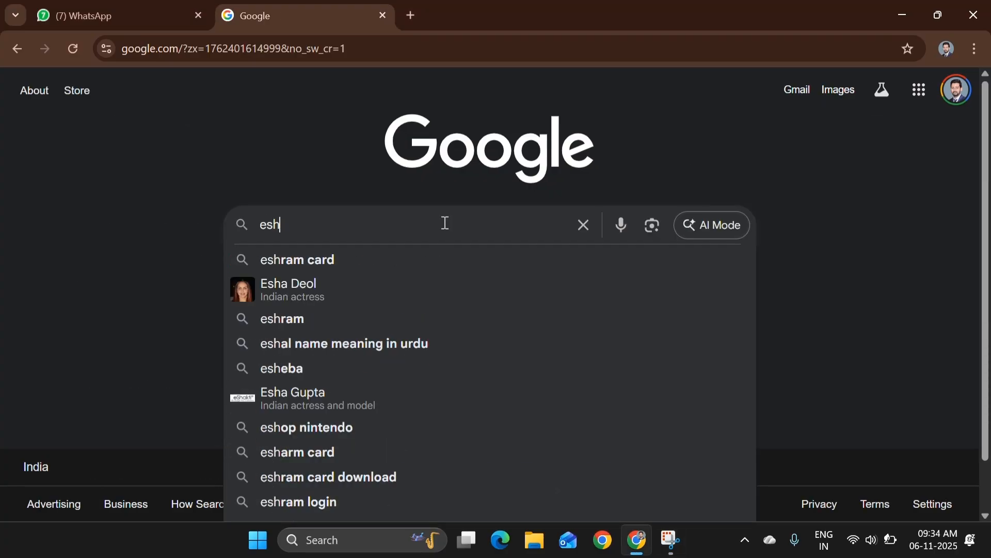
{"action": "key", "text": "Return"}
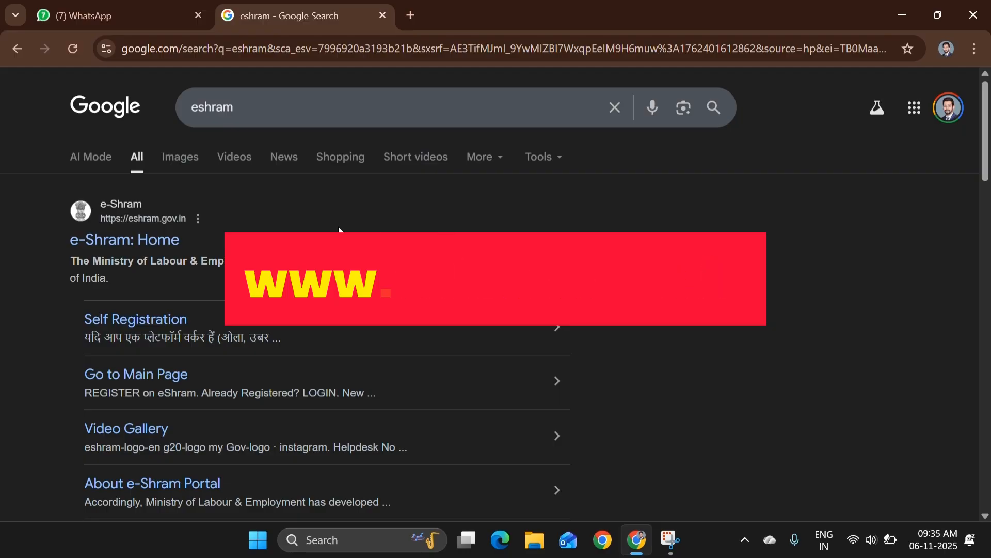
Open the 'e-Shram: Home' result and continue to the portal's main page
{"action": "left_click", "coordinate": [147, 238]}
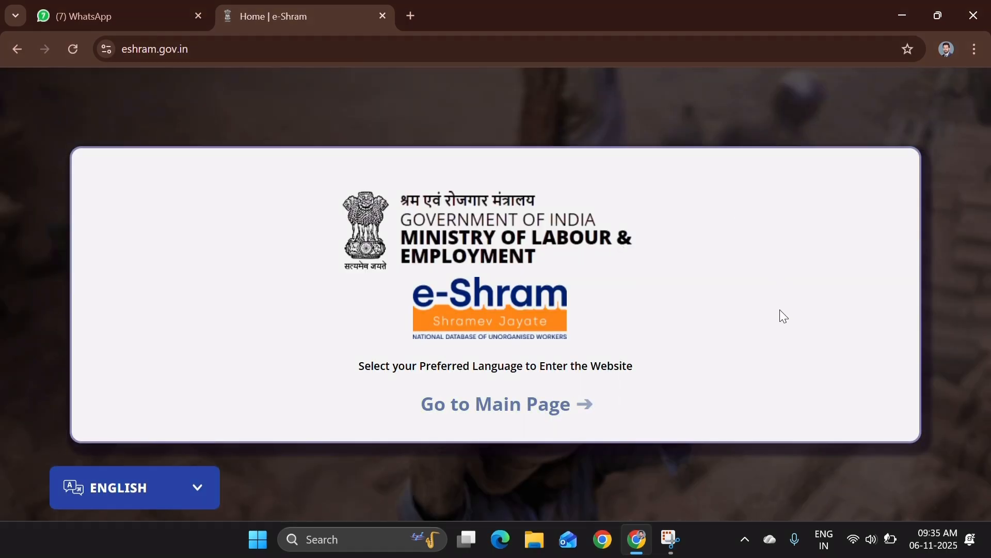
{"action": "left_click", "coordinate": [473, 412]}
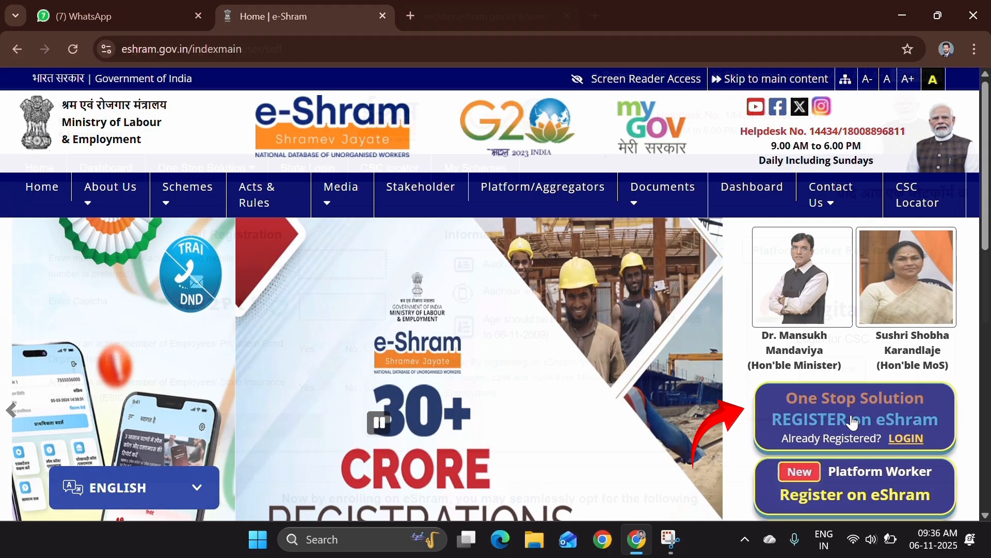
Start eShram self registration, enter the captcha, and answer No to EPFO and ESIC membership
{"action": "left_click", "coordinate": [852, 418]}
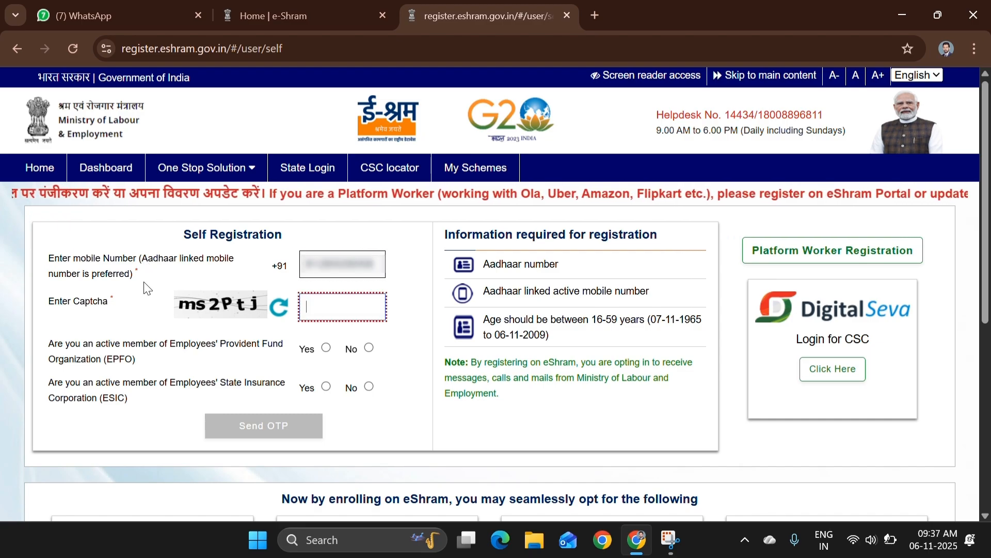
{"action": "type", "text": "ms2Ptj"}
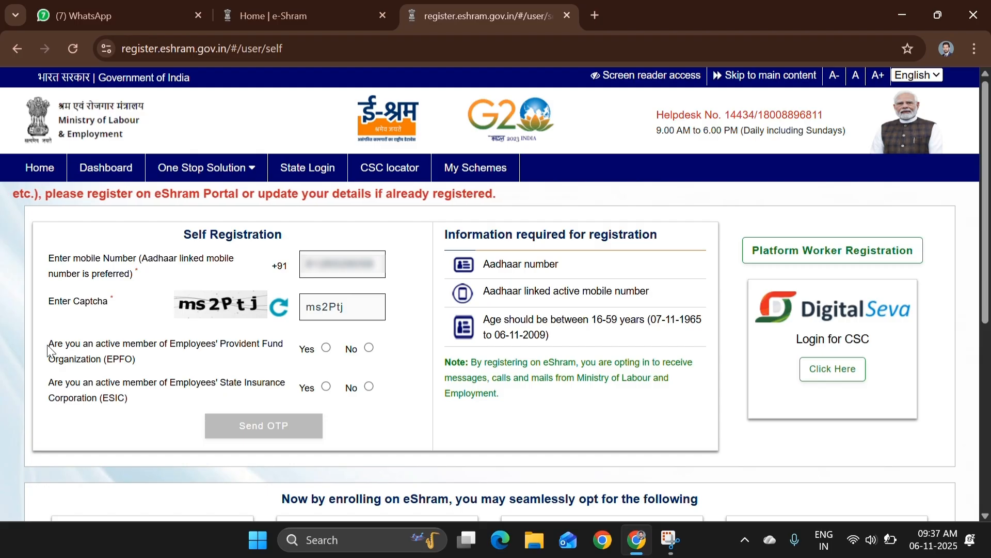
{"action": "left_click_drag", "start_coordinate": [48, 350], "coordinate": [287, 348]}
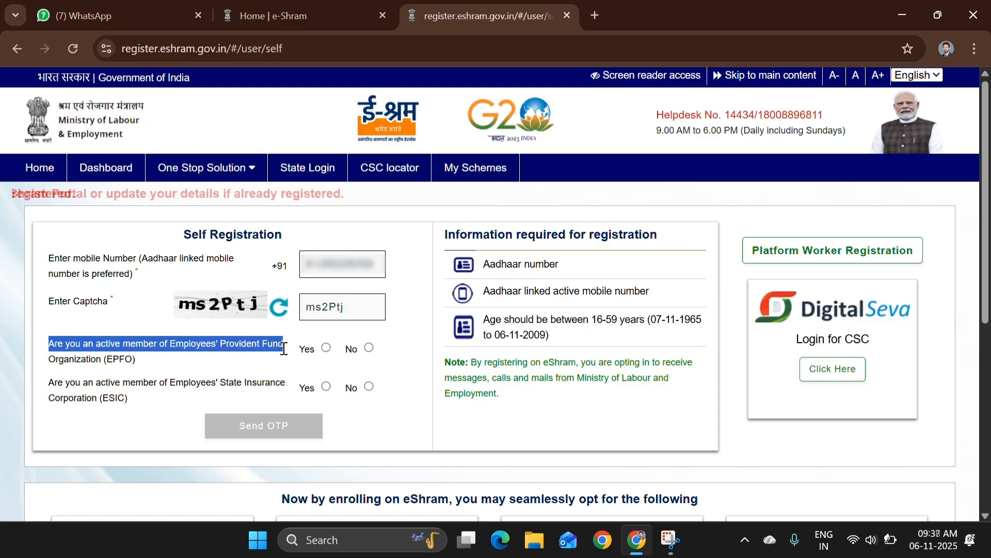
{"action": "left_click", "coordinate": [369, 348]}
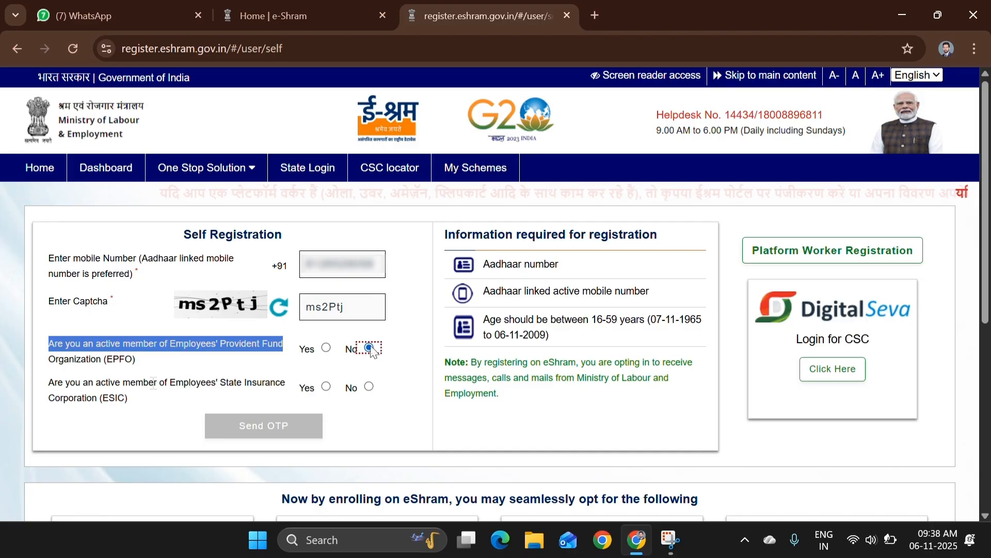
{"action": "left_click_drag", "start_coordinate": [49, 383], "coordinate": [98, 401]}
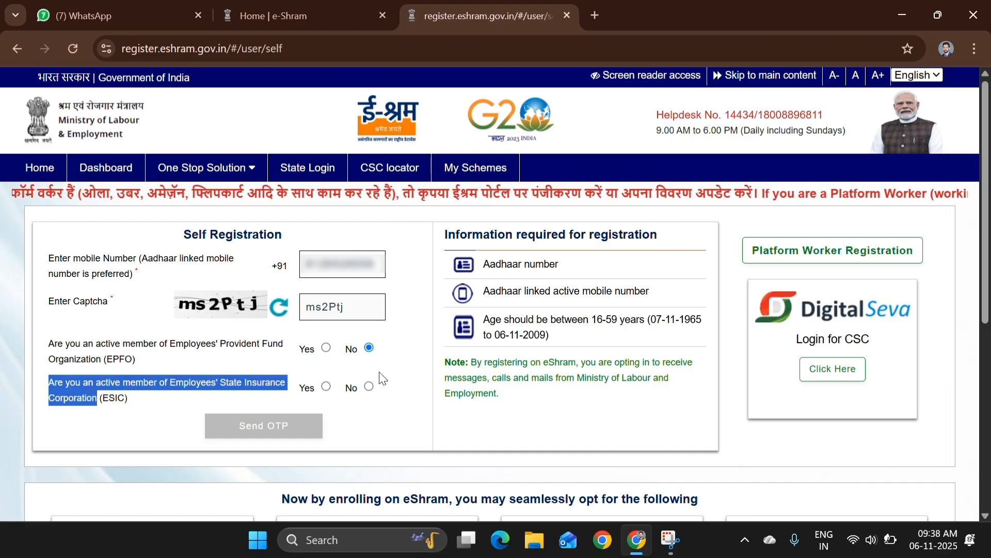
{"action": "left_click", "coordinate": [370, 387]}
{"action": "left_click", "coordinate": [402, 361]}
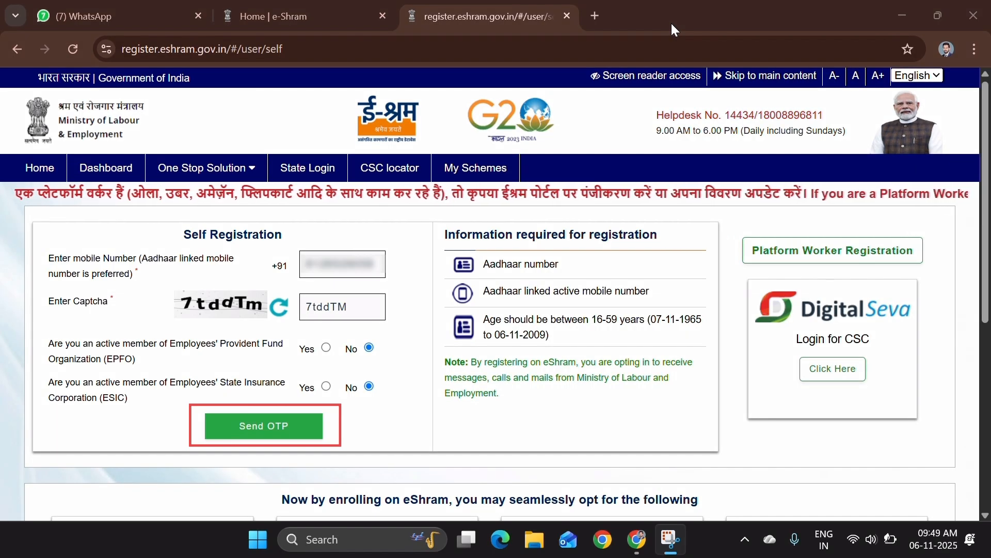
Request the mobile OTP, enter the OTP and captcha, and submit to verify the number
{"action": "left_click", "coordinate": [279, 426]}
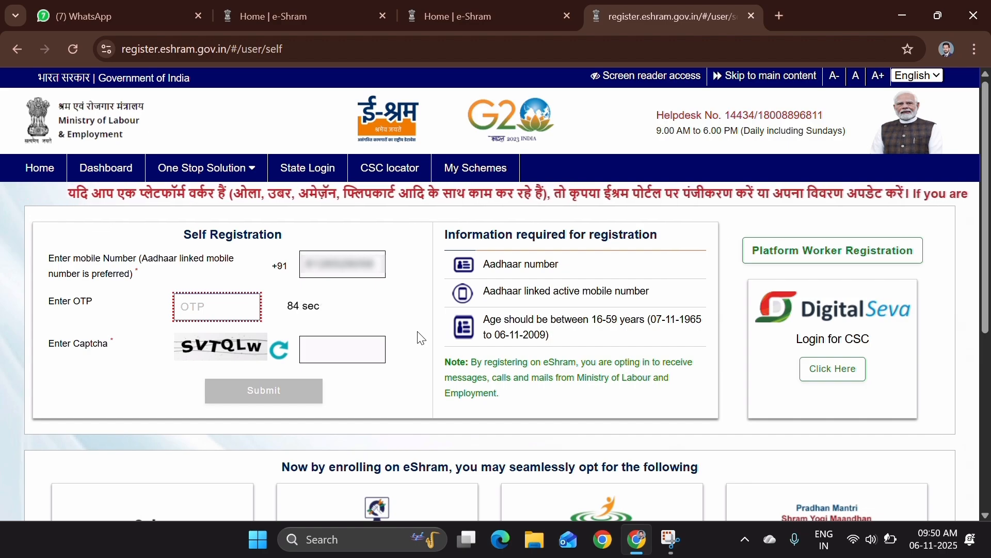
{"action": "left_click", "coordinate": [342, 349]}
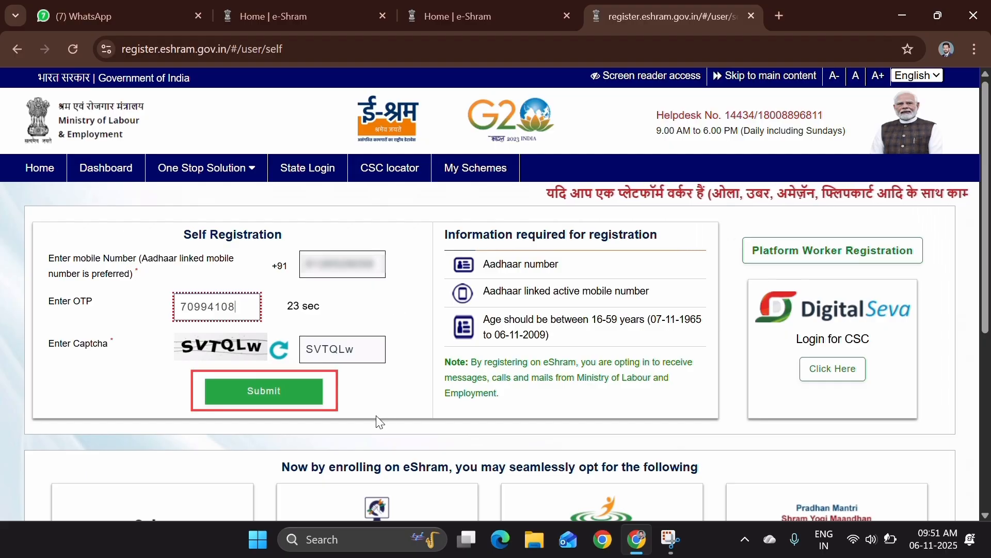
{"action": "left_click", "coordinate": [252, 400]}
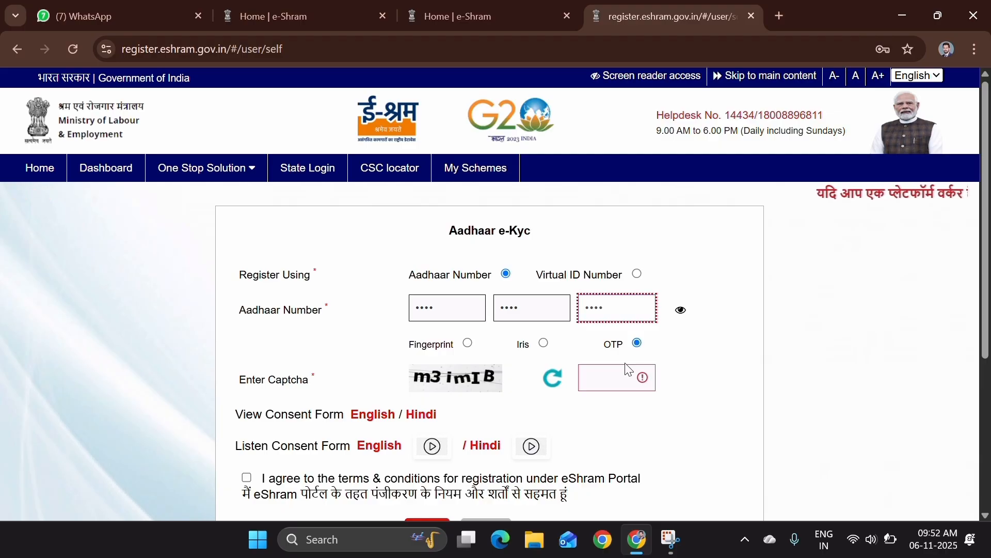
Enter the e-Kyc captcha, accept the terms and conditions, and submit to get the Aadhaar OTP
{"action": "left_click", "coordinate": [606, 386]}
{"action": "type", "text": "m3imIB"}
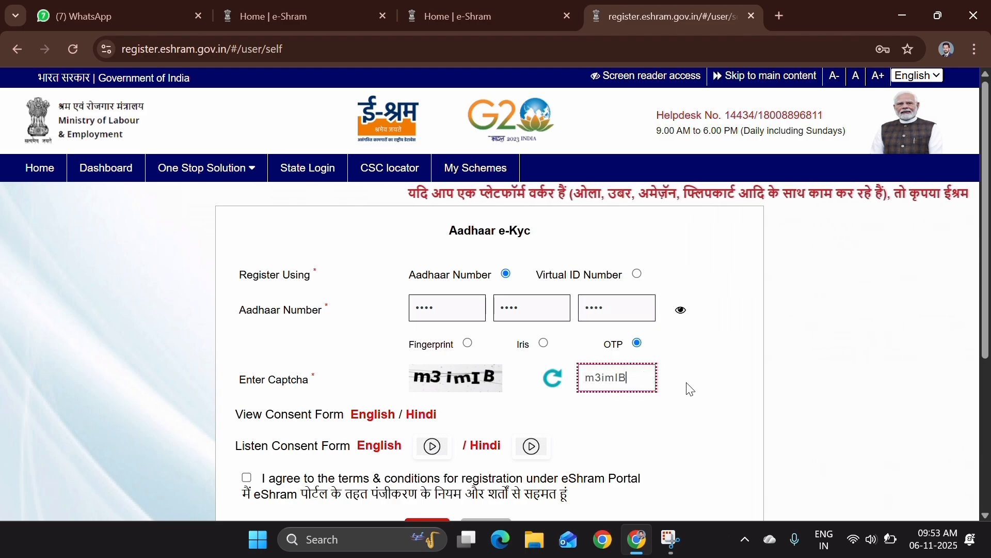
{"action": "scroll", "coordinate": [688, 387], "scroll_direction": "down", "scroll_amount": 4}
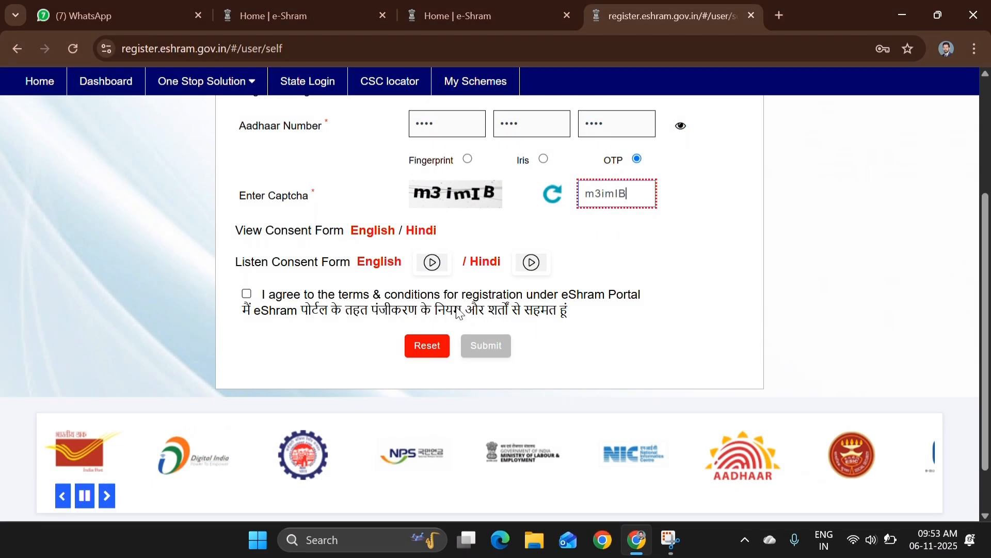
{"action": "left_click", "coordinate": [246, 295]}
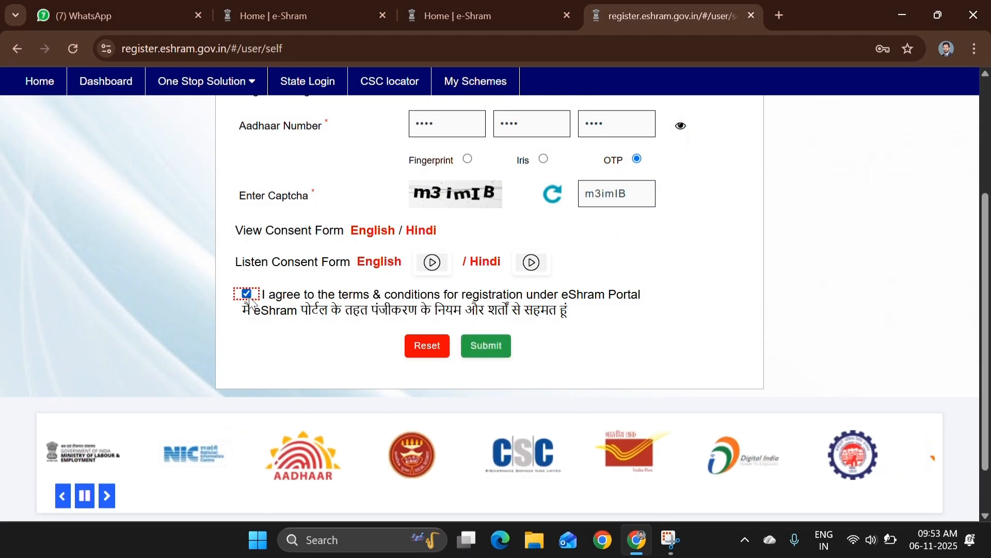
{"action": "left_click", "coordinate": [481, 356]}
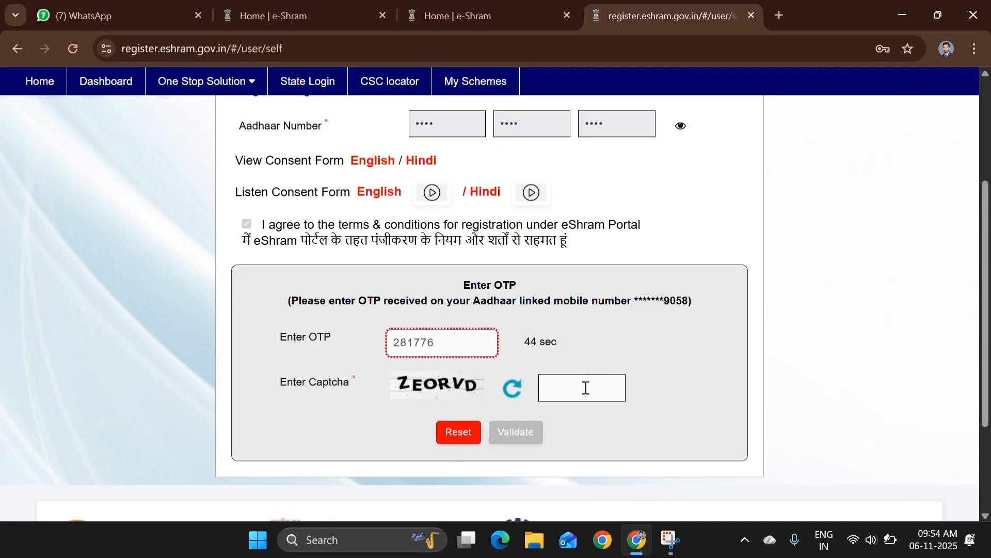
Enter the Aadhaar OTP captcha and validate it
{"action": "left_click", "coordinate": [585, 388]}
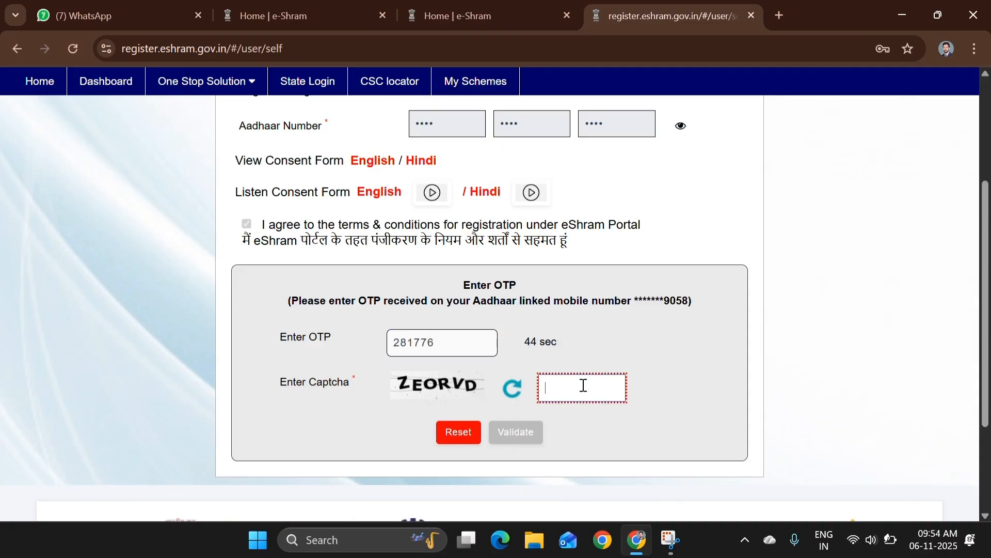
{"action": "type", "text": "ZEORVD"}
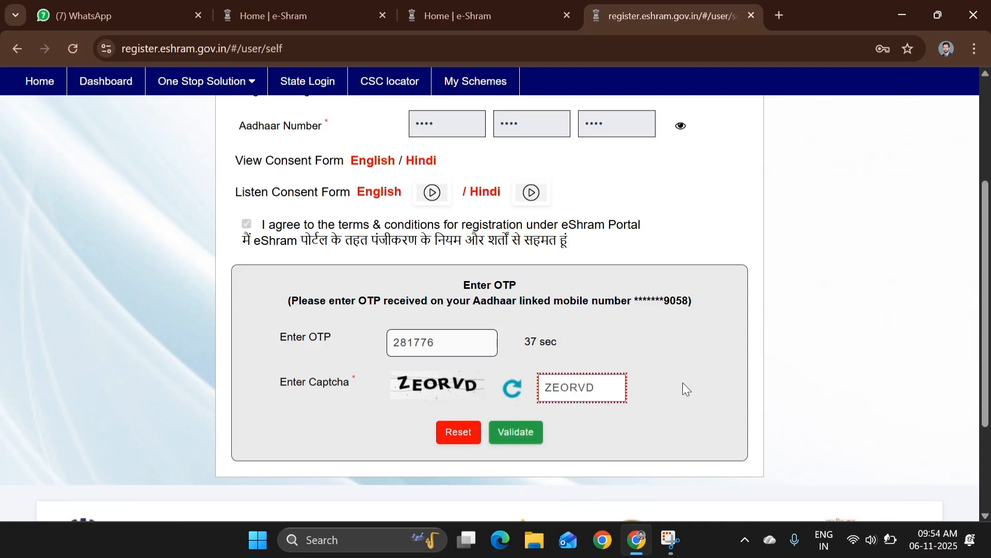
{"action": "left_click", "coordinate": [517, 432]}
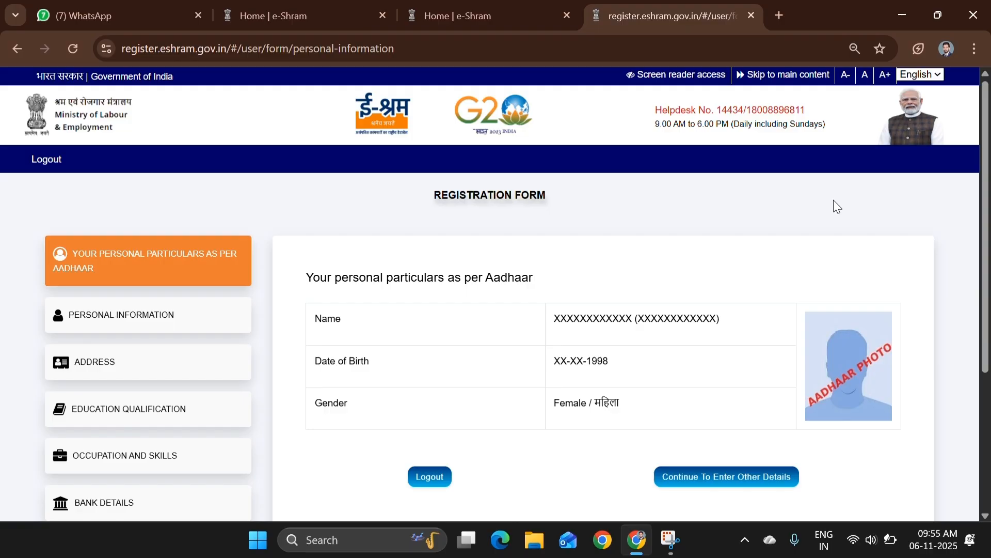
Fill in the emergency mobile, email, marital status Married, and mother's name
{"action": "left_click", "coordinate": [726, 485]}
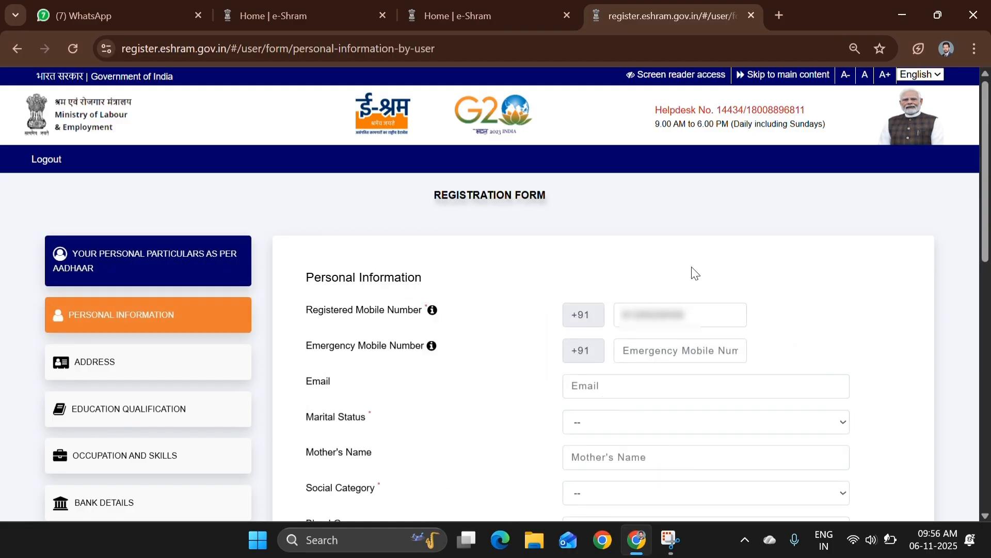
{"action": "left_click", "coordinate": [632, 351]}
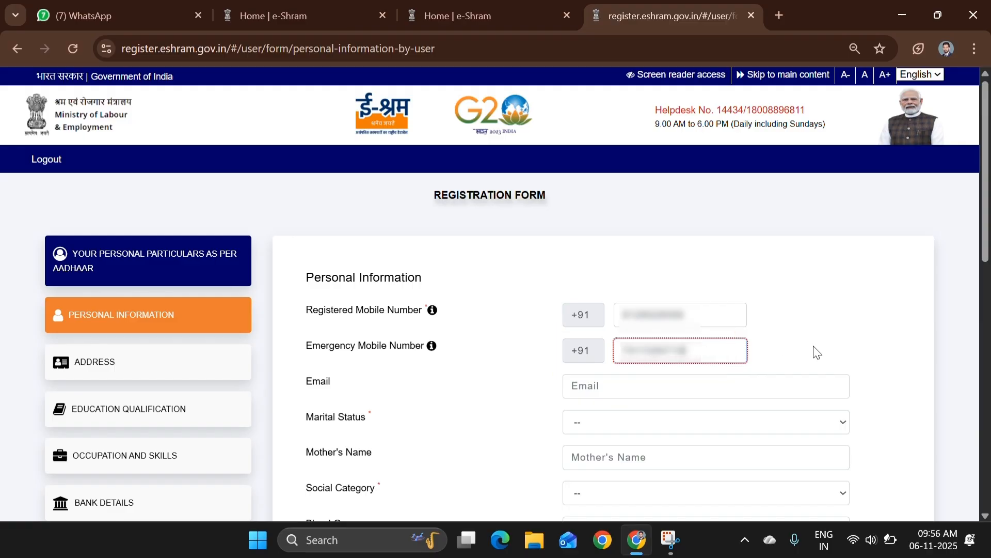
{"action": "left_click", "coordinate": [593, 388]}
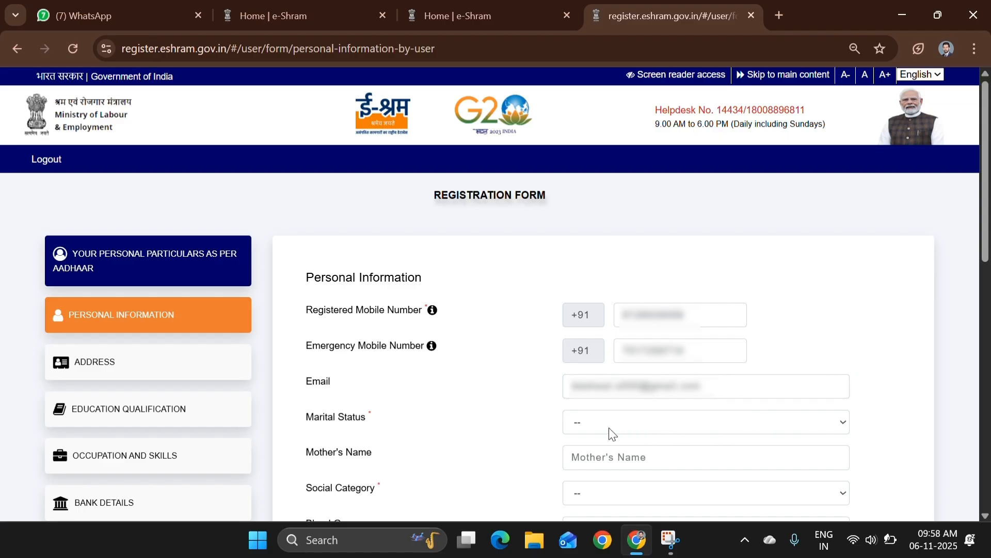
{"action": "left_click", "coordinate": [594, 425]}
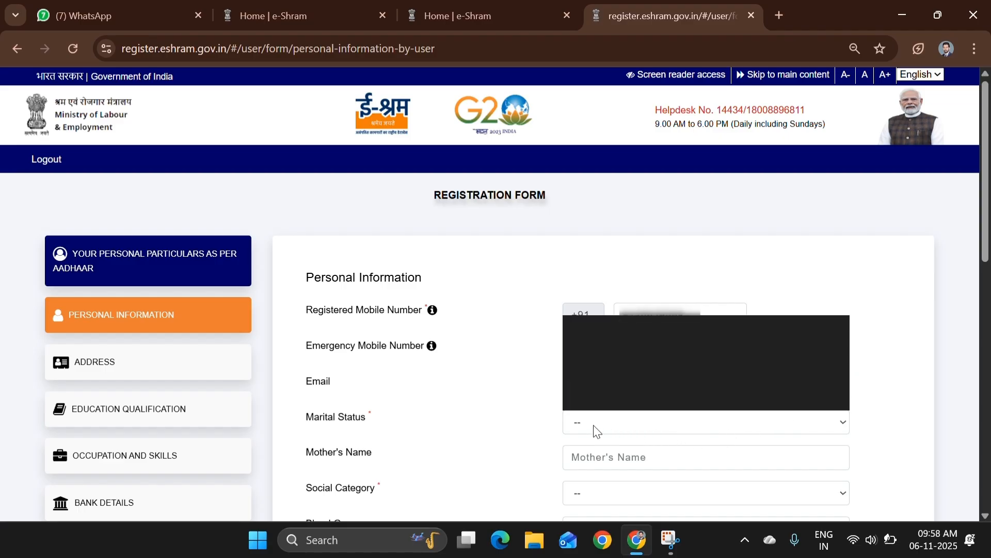
{"action": "left_click", "coordinate": [630, 361]}
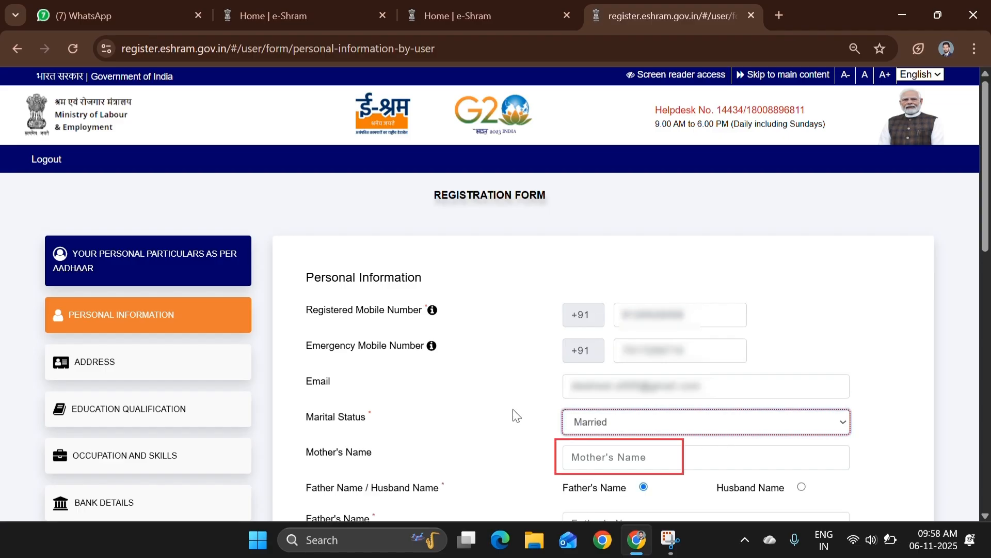
{"action": "left_click", "coordinate": [591, 457]}
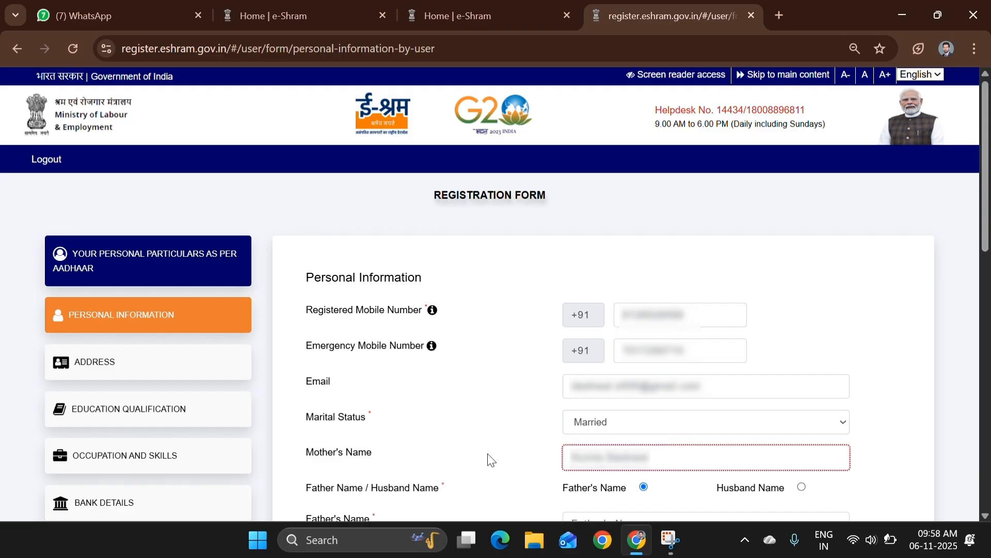
Set social category to General and blood group to A+
{"action": "scroll", "coordinate": [523, 155], "scroll_direction": "down", "scroll_amount": 7}
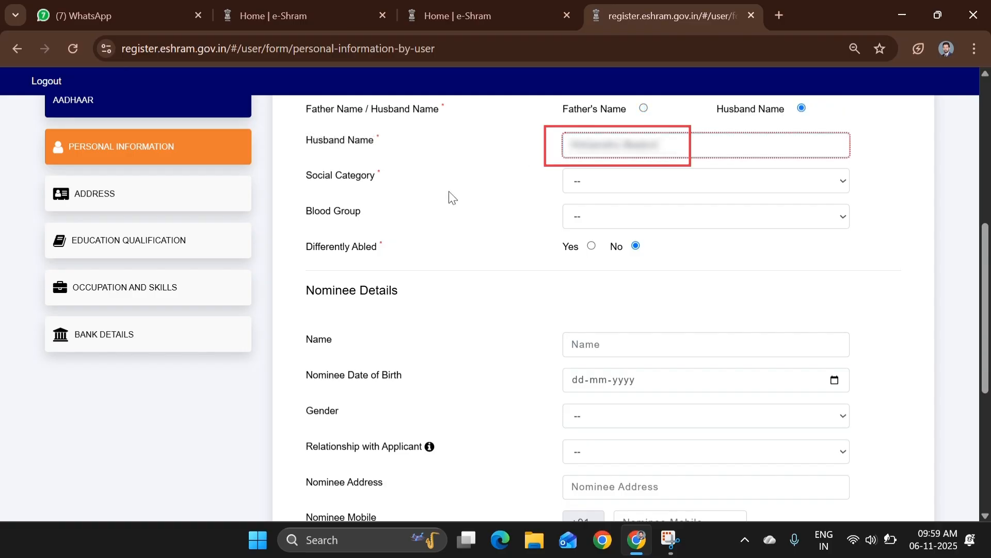
{"action": "left_click", "coordinate": [597, 184]}
{"action": "left_click", "coordinate": [588, 206]}
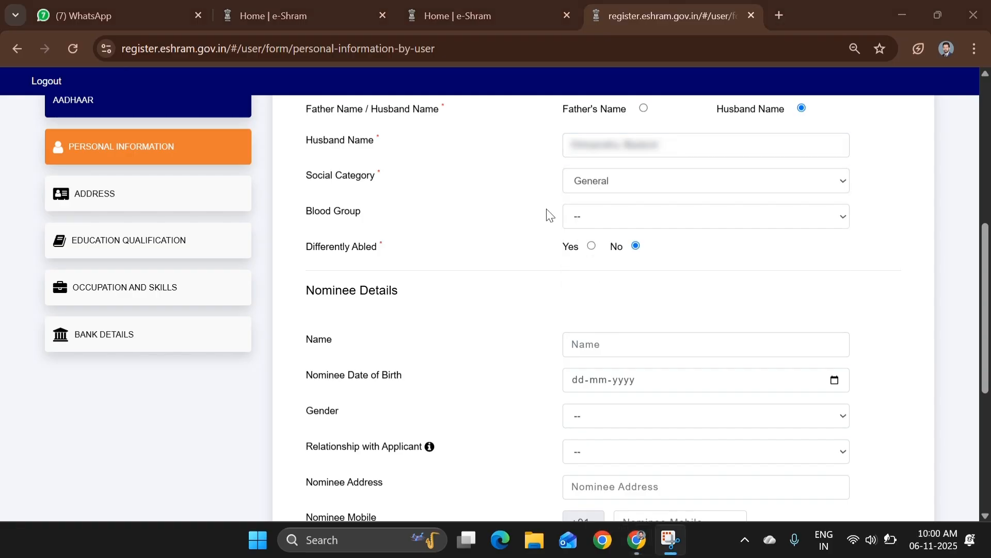
{"action": "left_click", "coordinate": [593, 217]}
{"action": "left_click", "coordinate": [594, 257]}
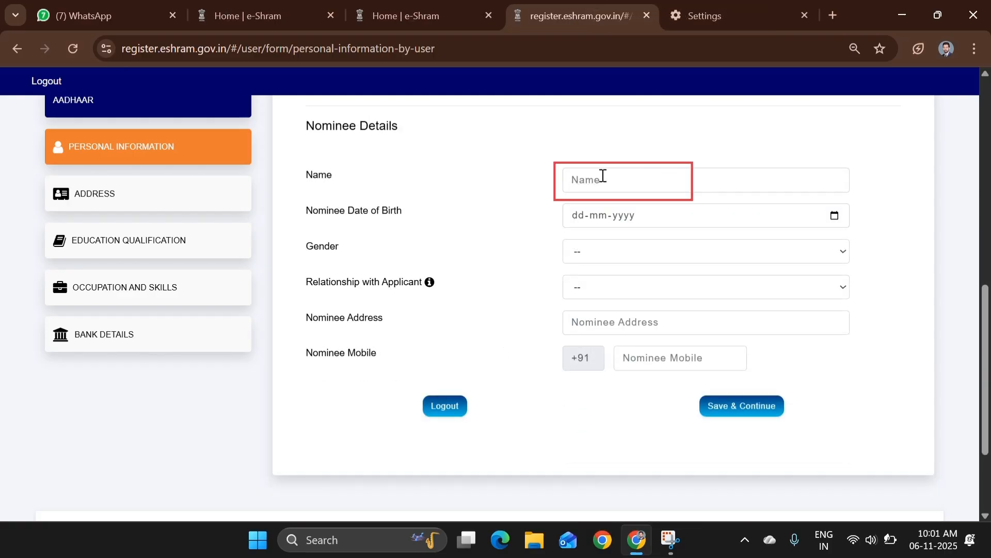
Enter the nominee's name, relationship Husband, address and mobile number, then save and continue
{"action": "left_click", "coordinate": [603, 176]}
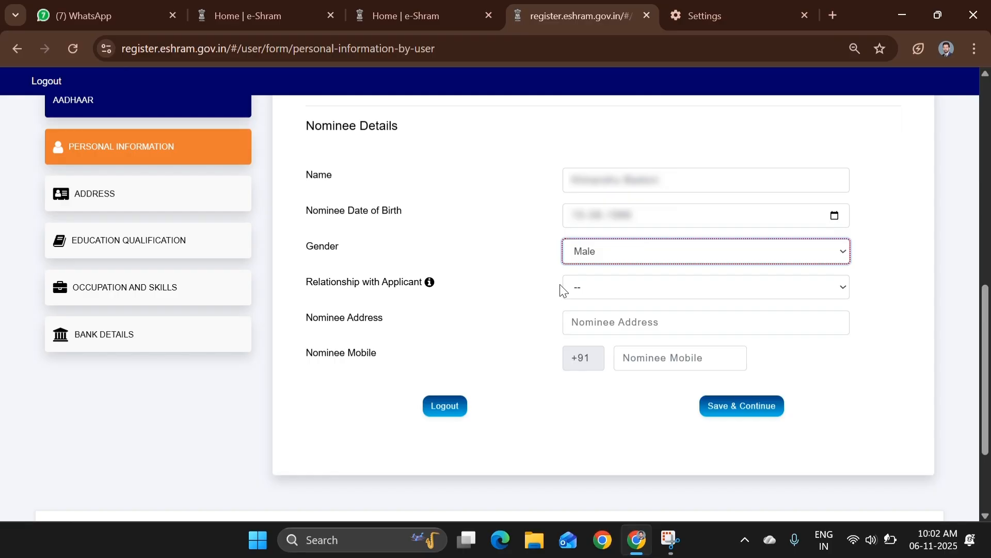
{"action": "left_click", "coordinate": [626, 296]}
{"action": "left_click", "coordinate": [599, 327]}
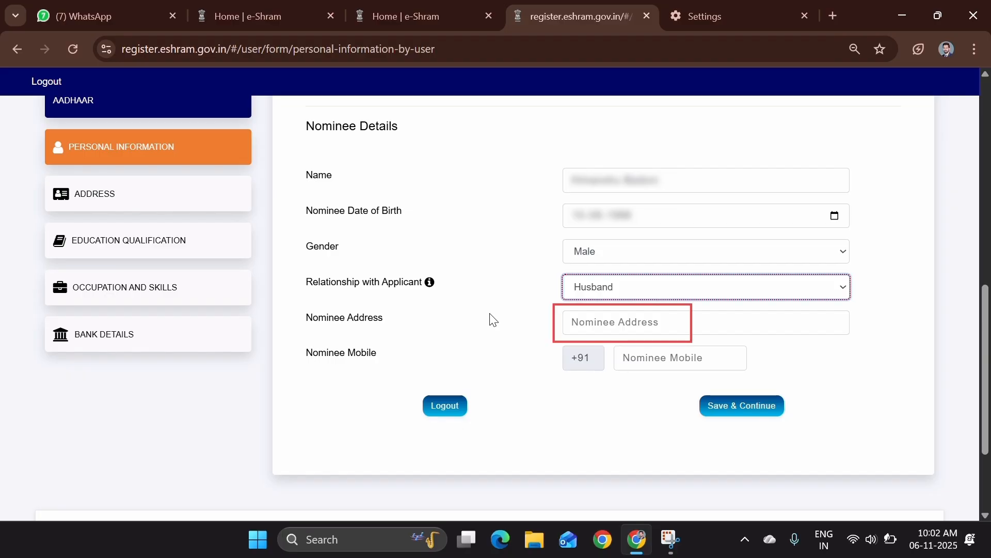
{"action": "left_click", "coordinate": [639, 327]}
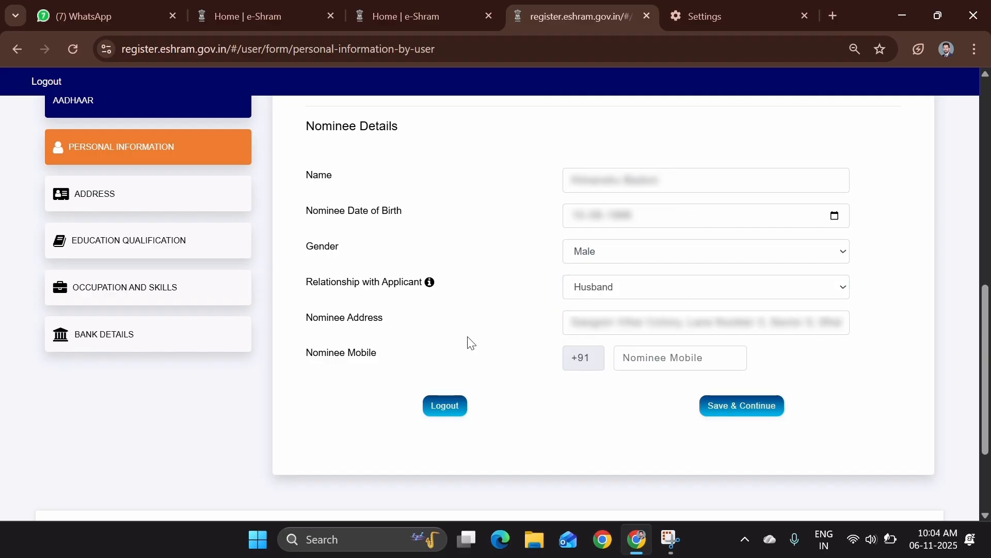
{"action": "left_click", "coordinate": [707, 351]}
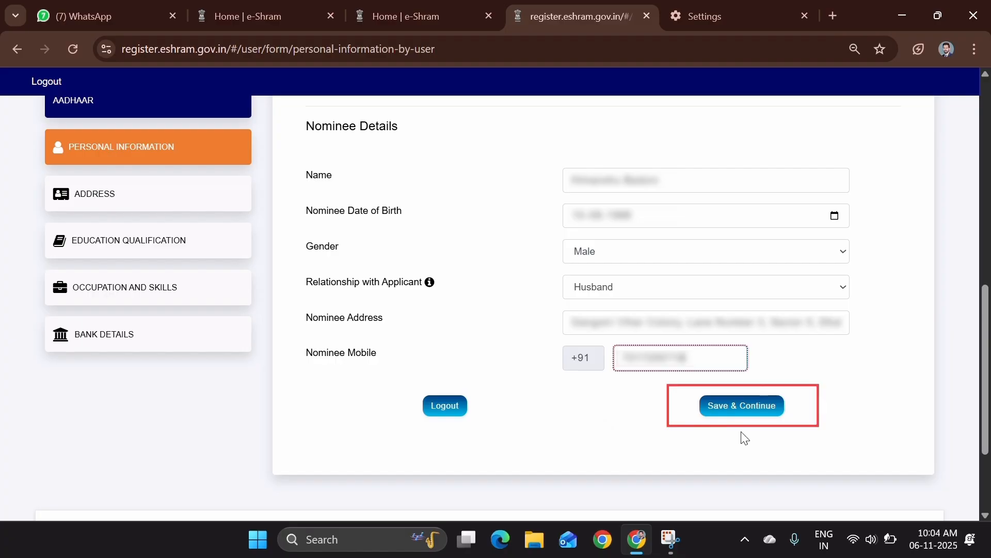
{"action": "left_click", "coordinate": [743, 410]}
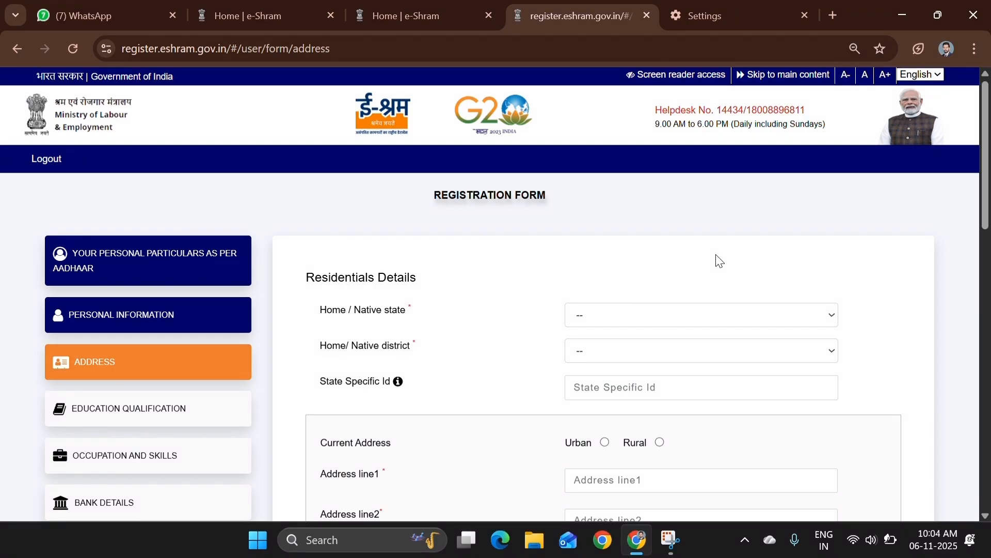
Choose UTTARAKHAND as the home state and Tehri Garhwal as the home district
{"action": "left_click", "coordinate": [609, 316]}
{"action": "scroll", "coordinate": [626, 272], "scroll_direction": "down", "scroll_amount": 7}
{"action": "left_click", "coordinate": [620, 271]}
{"action": "left_click", "coordinate": [583, 350]}
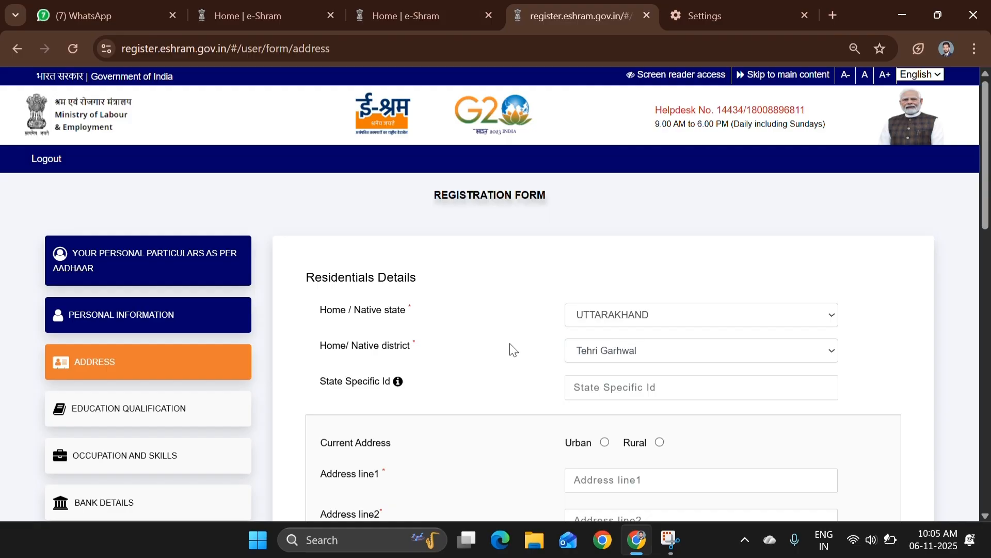
{"action": "scroll", "coordinate": [512, 349], "scroll_direction": "down", "scroll_amount": 5}
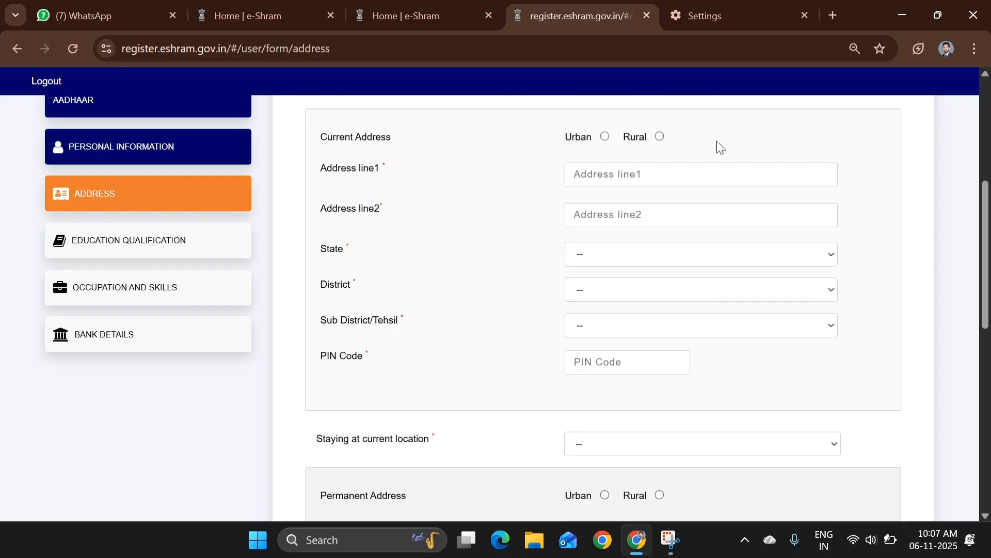
Set the current address to Urban, UTTARAKHAND, Tehri Garhwal, Narendra Nagar tehsil, with city and PIN code
{"action": "left_click", "coordinate": [605, 137]}
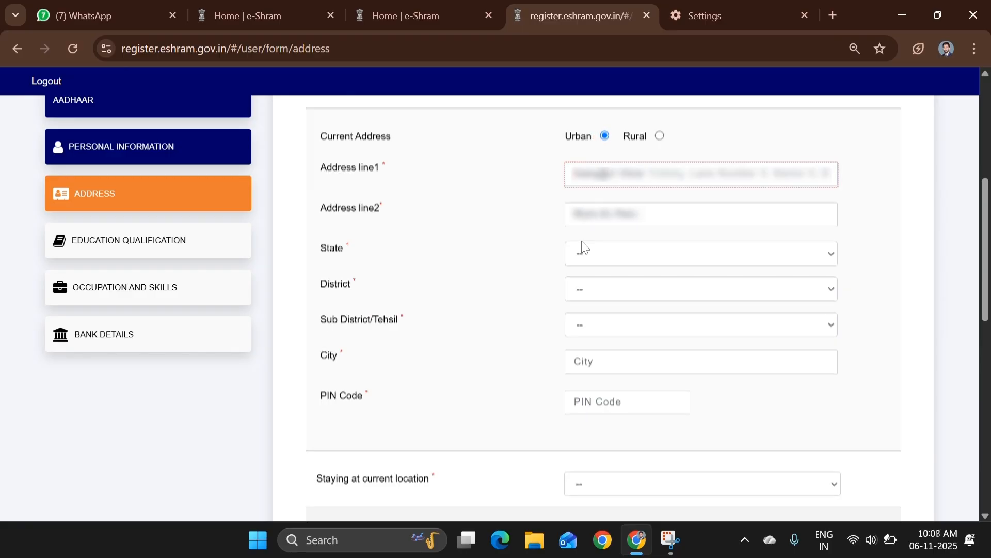
{"action": "left_click", "coordinate": [606, 253]}
{"action": "scroll", "coordinate": [630, 430], "scroll_direction": "down", "scroll_amount": 7}
{"action": "left_click", "coordinate": [628, 492]}
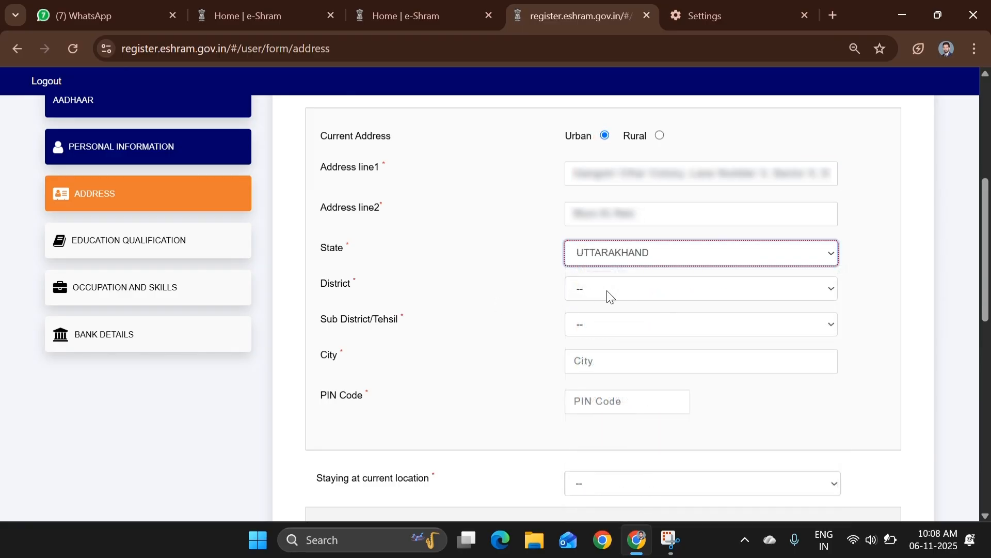
{"action": "left_click", "coordinate": [608, 292]}
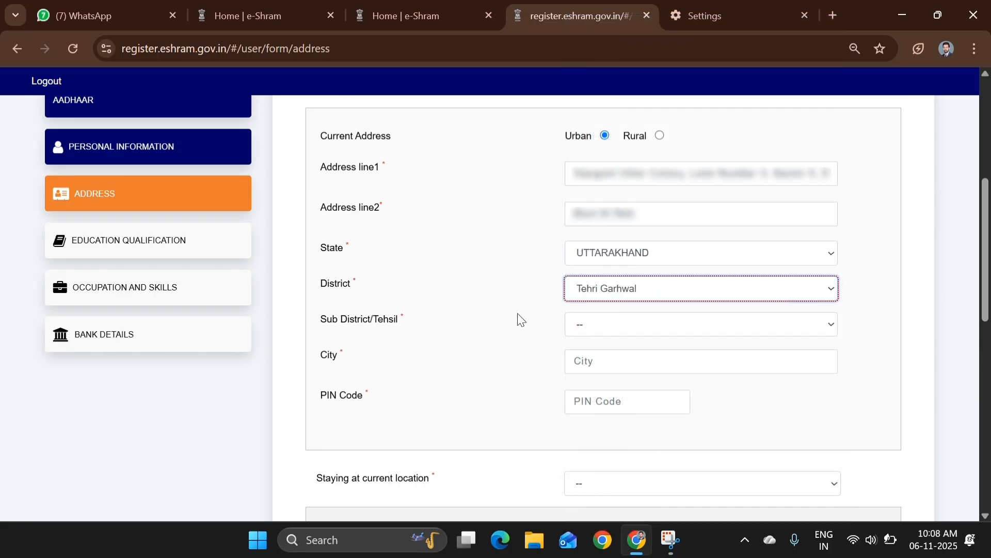
{"action": "left_click", "coordinate": [617, 325]}
{"action": "left_click", "coordinate": [612, 246]}
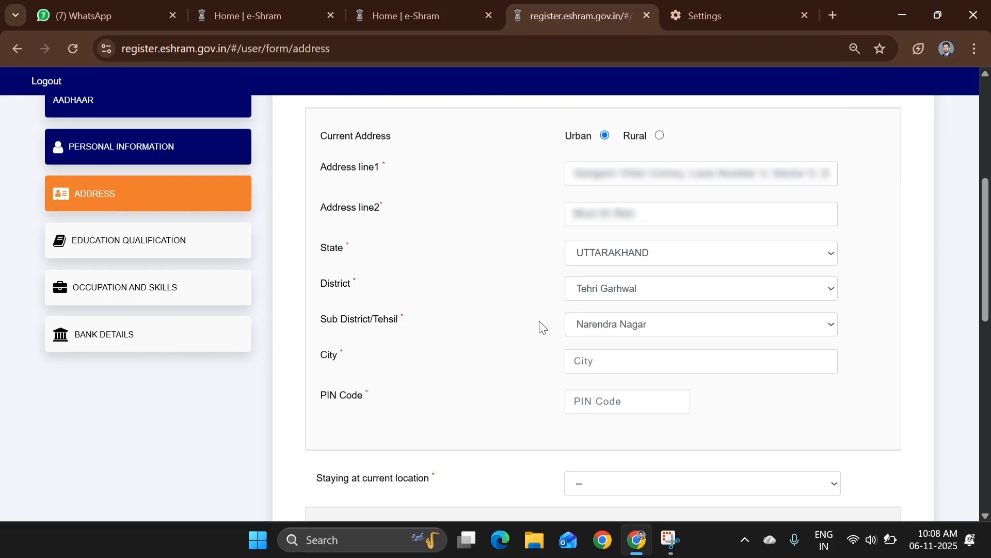
{"action": "left_click", "coordinate": [599, 361]}
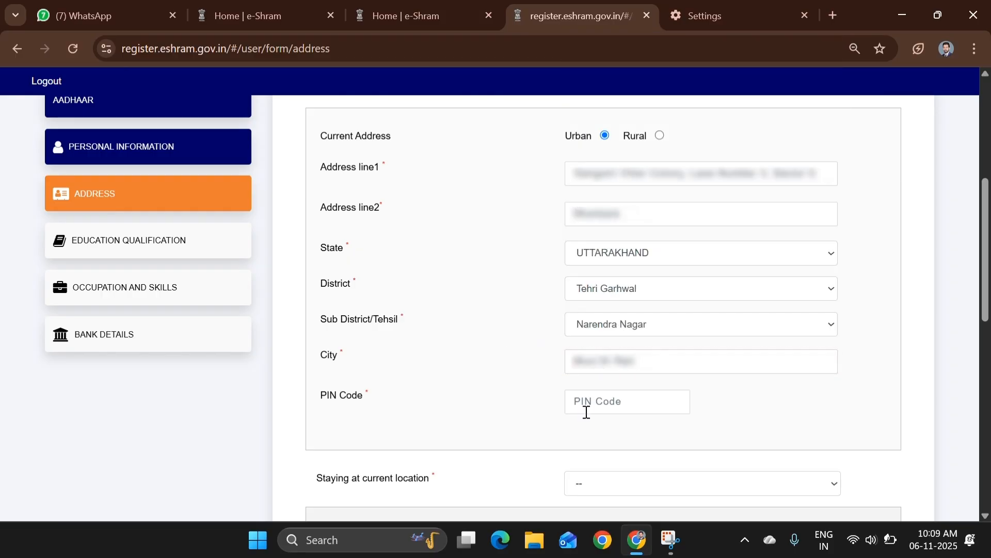
{"action": "left_click", "coordinate": [605, 404]}
{"action": "scroll", "coordinate": [773, 403], "scroll_direction": "down", "scroll_amount": 7}
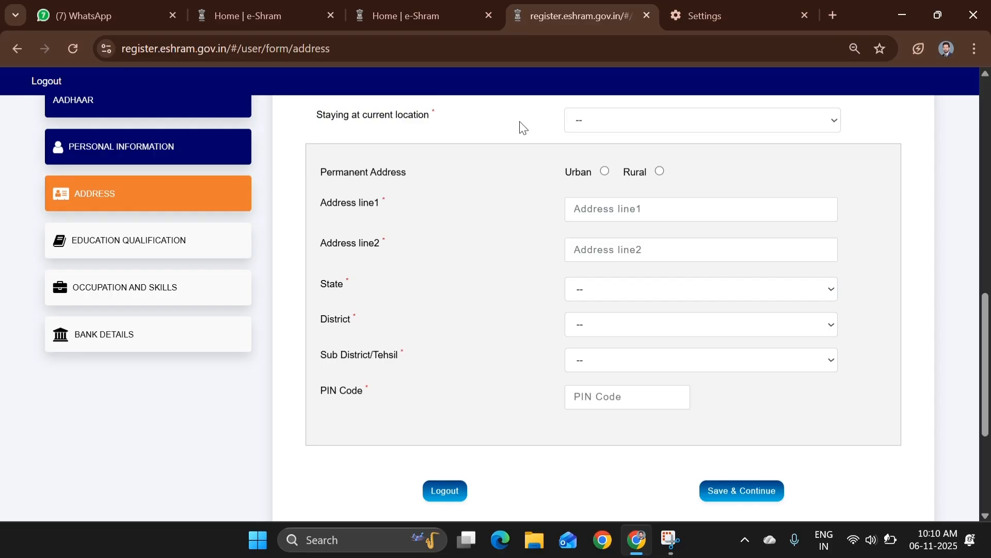
Set staying at current location to 1-2 years and save the completed address
{"action": "left_click", "coordinate": [618, 122]}
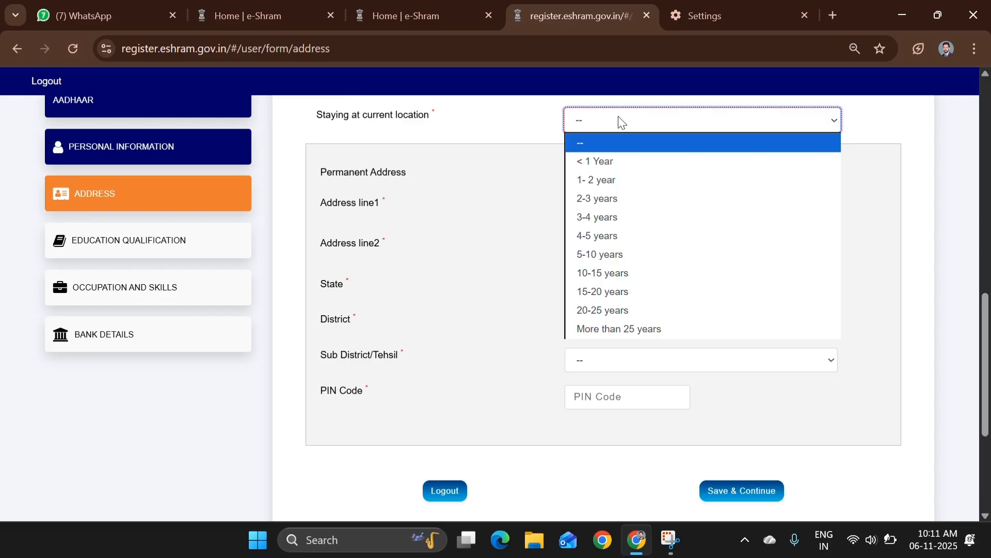
{"action": "left_click", "coordinate": [581, 180]}
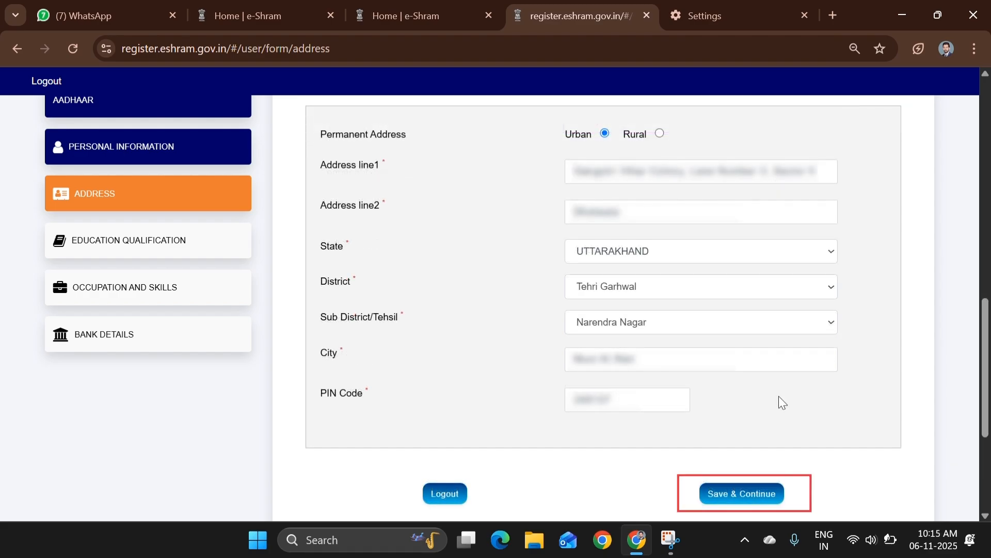
{"action": "left_click", "coordinate": [748, 494]}
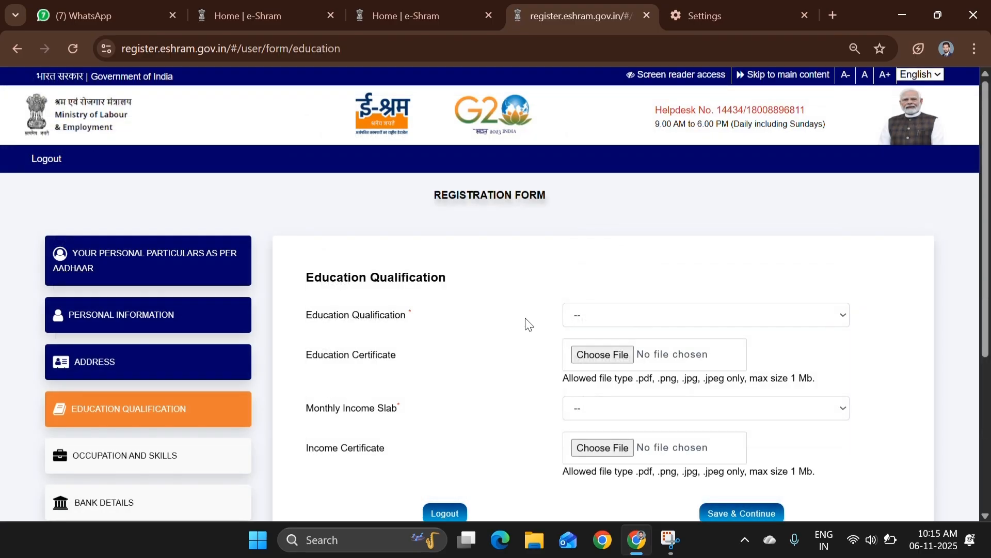
Choose Post-graduate and above as the Education Qualification, then move to the Education Certificate field
{"action": "left_click_drag", "start_coordinate": [307, 315], "coordinate": [407, 318]}
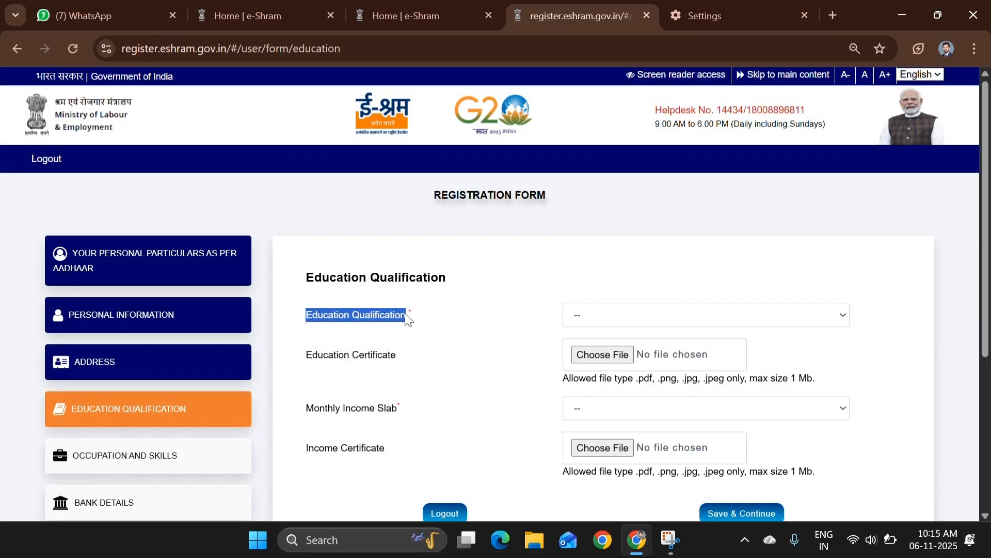
{"action": "left_click", "coordinate": [499, 324]}
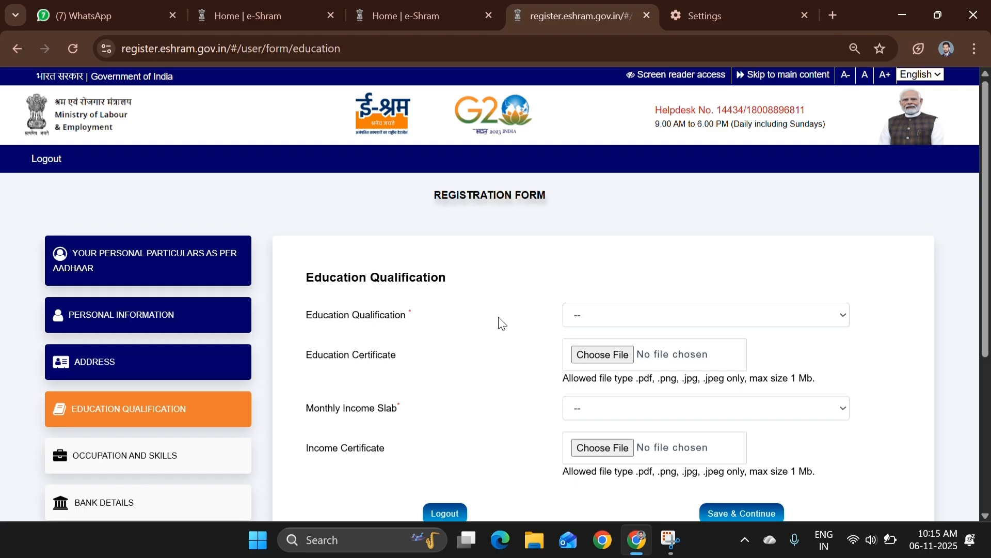
{"action": "left_click", "coordinate": [591, 316]}
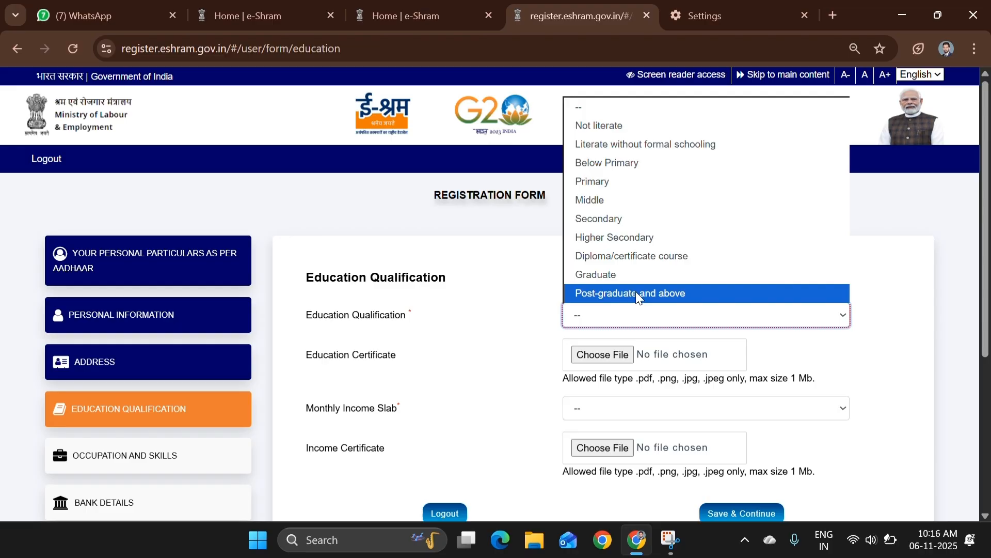
{"action": "left_click", "coordinate": [599, 293]}
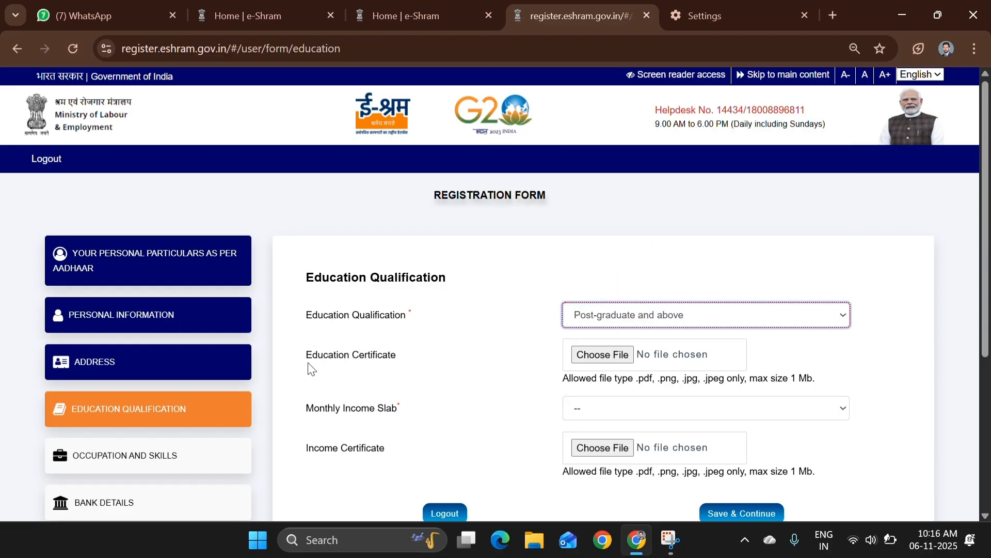
{"action": "left_click_drag", "start_coordinate": [308, 360], "coordinate": [412, 361]}
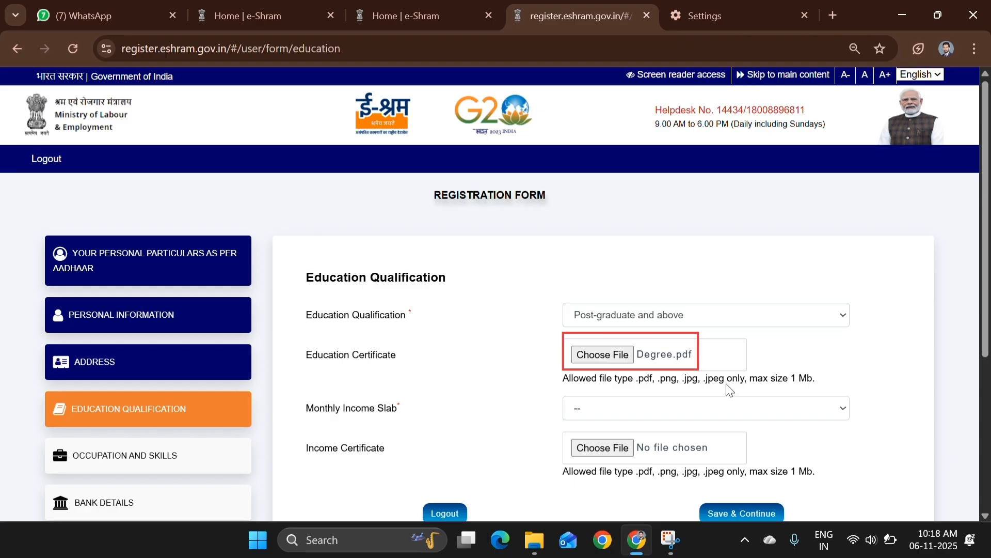
Set the Monthly Income Slab to 10000 & Below and save the education details
{"action": "left_click_drag", "start_coordinate": [790, 377], "coordinate": [813, 378]}
{"action": "left_click", "coordinate": [418, 408]}
{"action": "left_click_drag", "start_coordinate": [304, 409], "coordinate": [416, 416]}
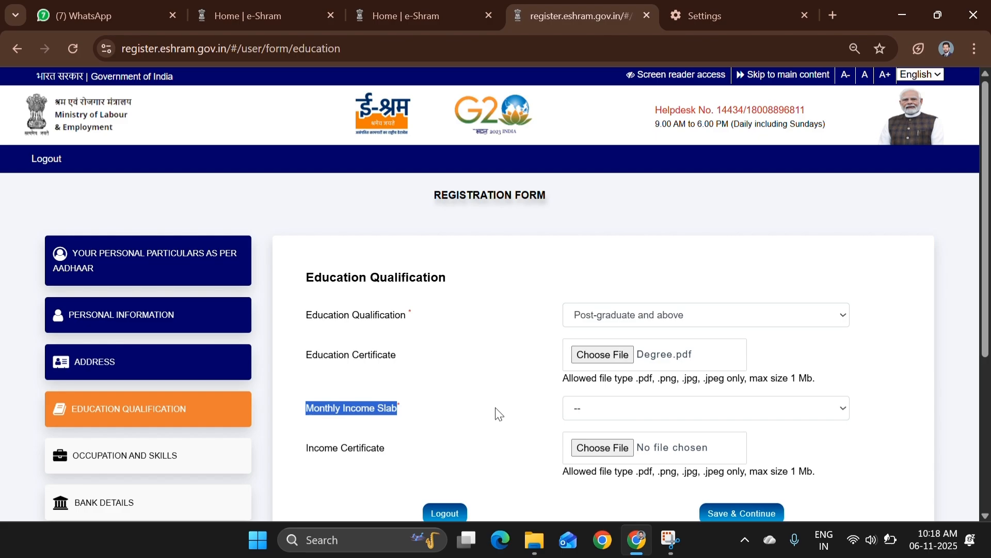
{"action": "left_click", "coordinate": [596, 415]}
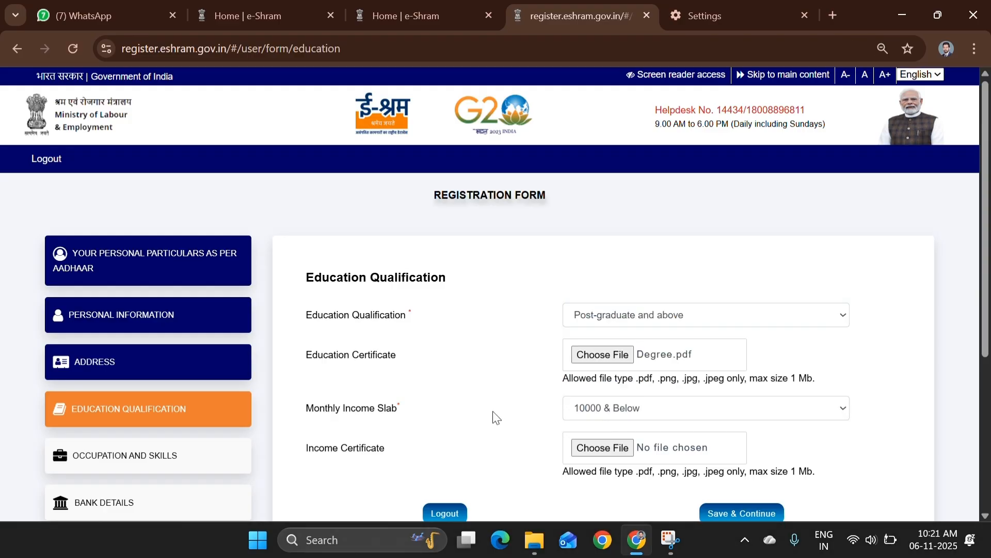
{"action": "scroll", "coordinate": [495, 417], "scroll_direction": "down", "scroll_amount": 1}
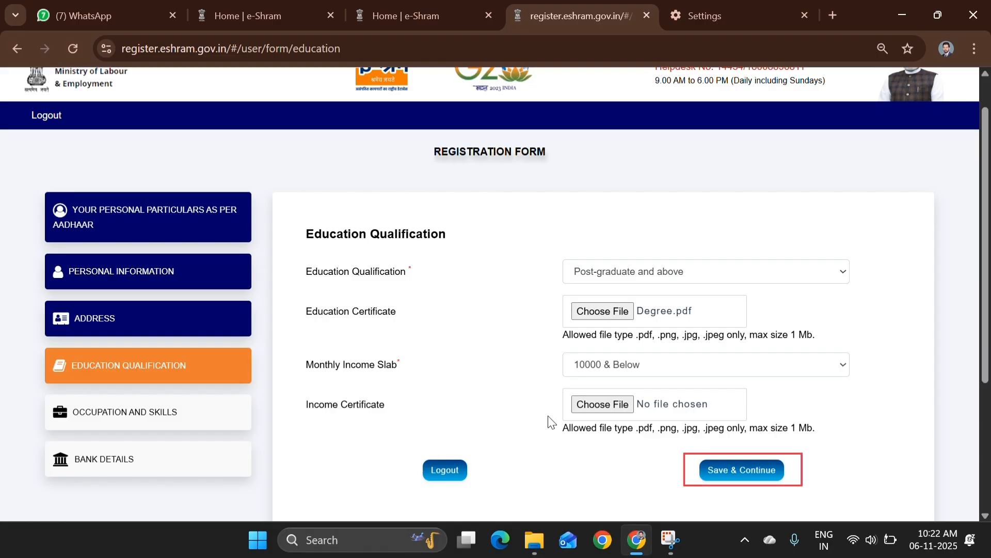
{"action": "left_click", "coordinate": [752, 473]}
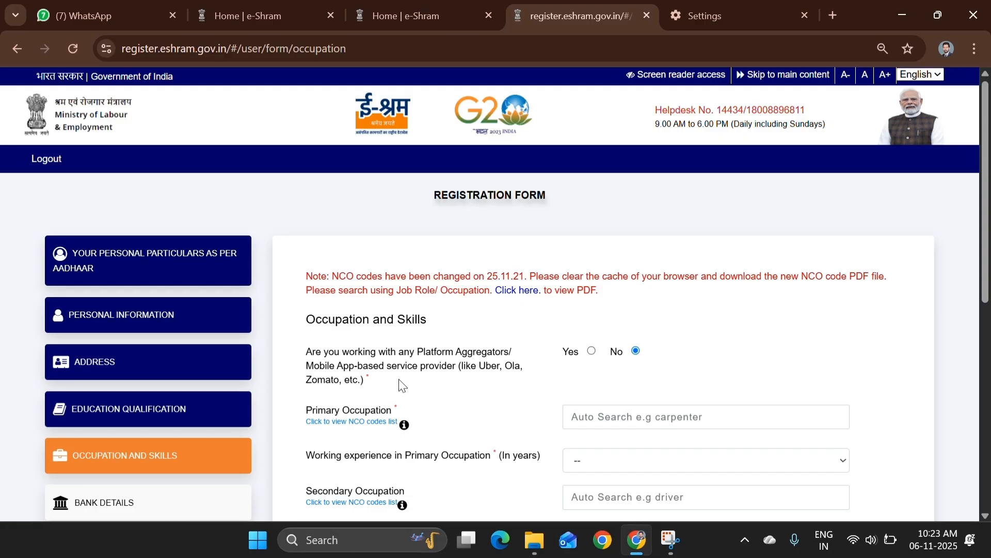
Open the 'Click to view NCO codes list' PDF under Primary Occupation
{"action": "left_click_drag", "start_coordinate": [306, 409], "coordinate": [408, 411]}
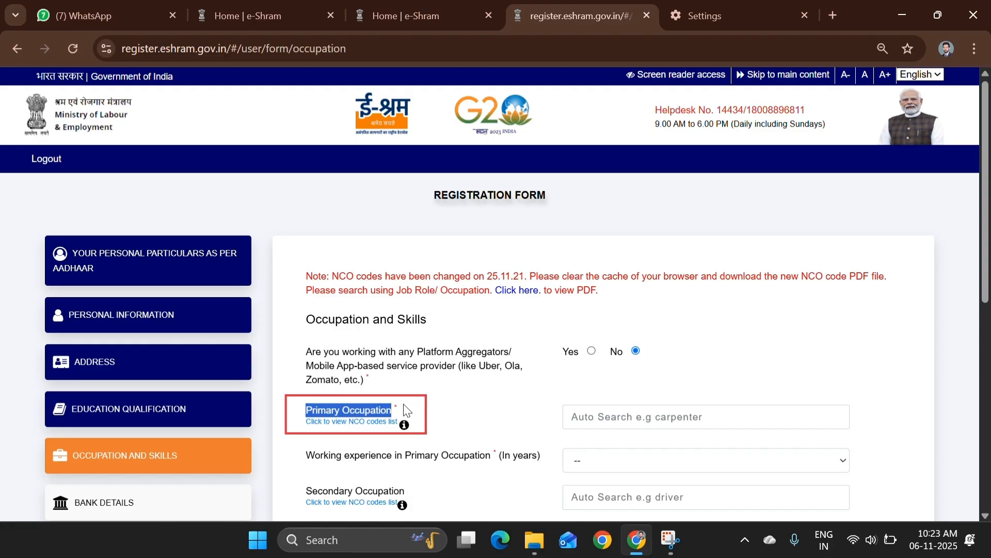
{"action": "left_click", "coordinate": [539, 418]}
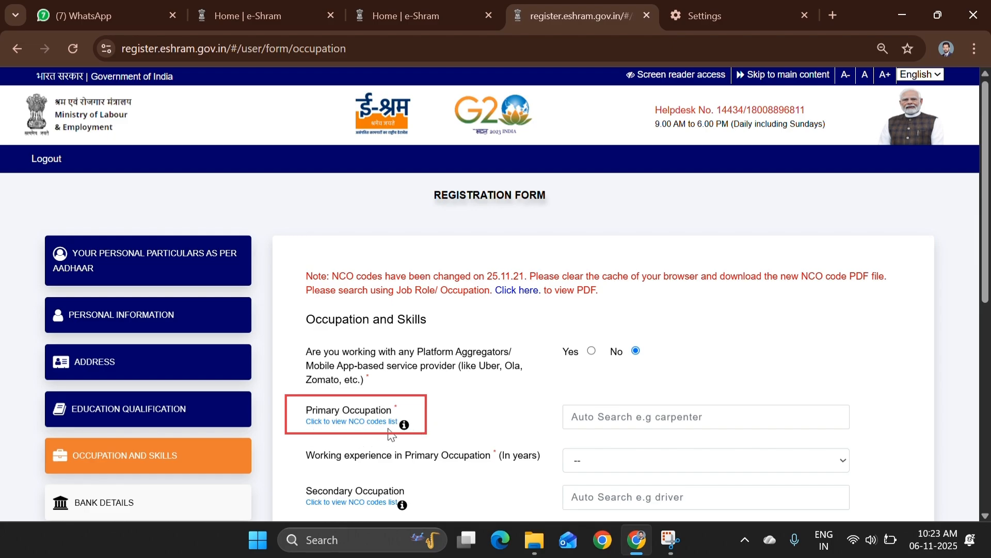
{"action": "left_click", "coordinate": [345, 424]}
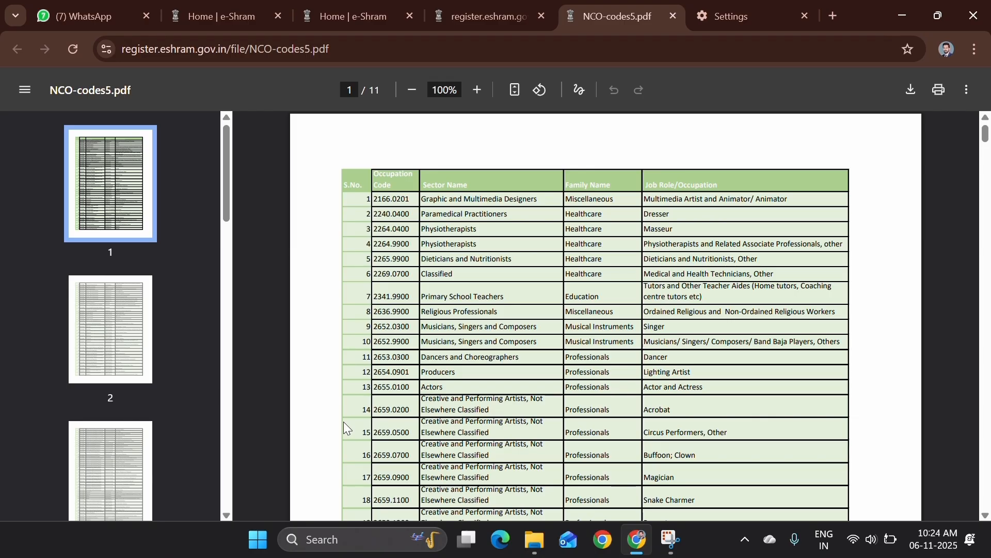
Find and select the Computer Operator (4131.0600) job role name in the NCO codes PDF
{"action": "scroll", "coordinate": [345, 429], "scroll_direction": "down", "scroll_amount": 5}
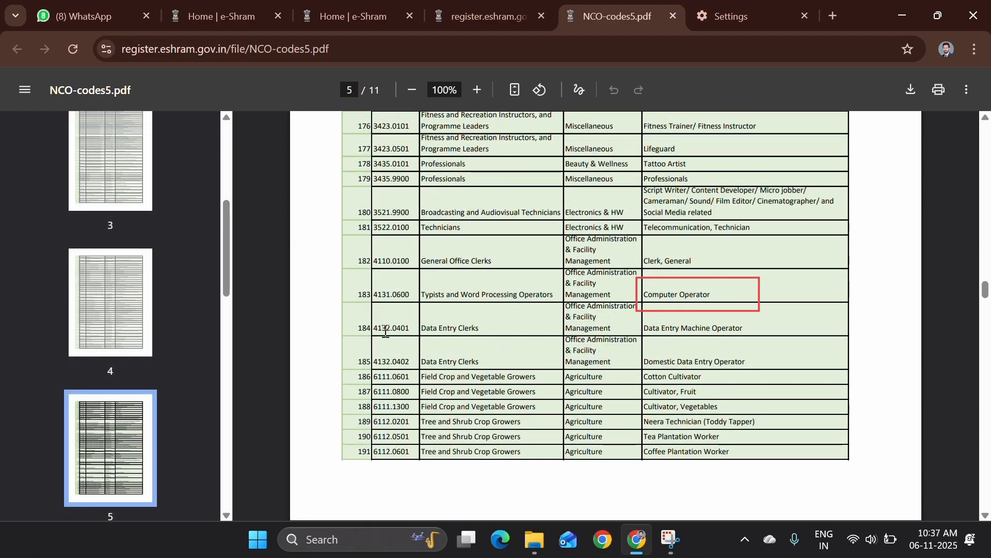
{"action": "left_click_drag", "start_coordinate": [643, 295], "coordinate": [713, 295]}
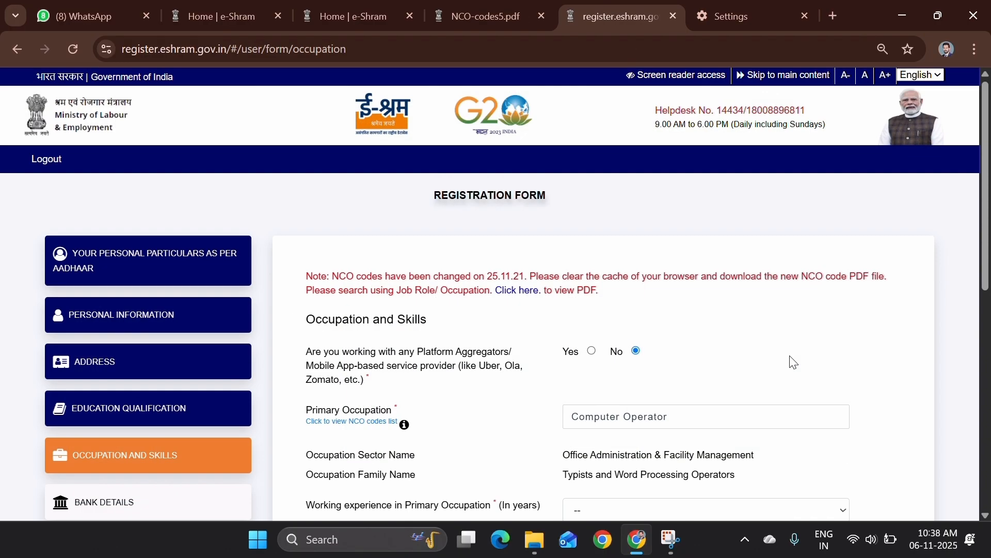
Set working experience in Primary Occupation to 4 years, then review the certificate and skills questions
{"action": "scroll", "coordinate": [794, 363], "scroll_direction": "down", "scroll_amount": 1}
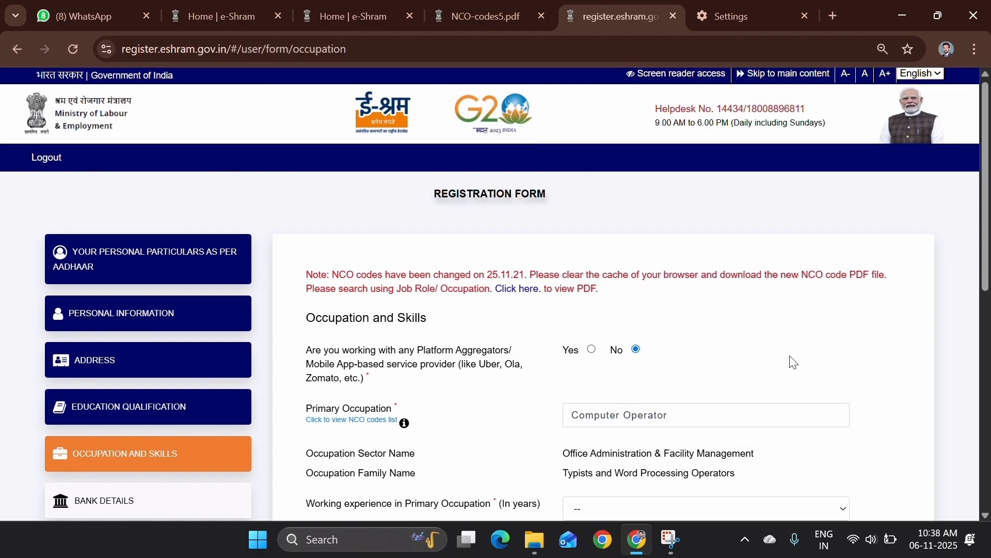
{"action": "scroll", "coordinate": [793, 362], "scroll_direction": "down", "scroll_amount": 7}
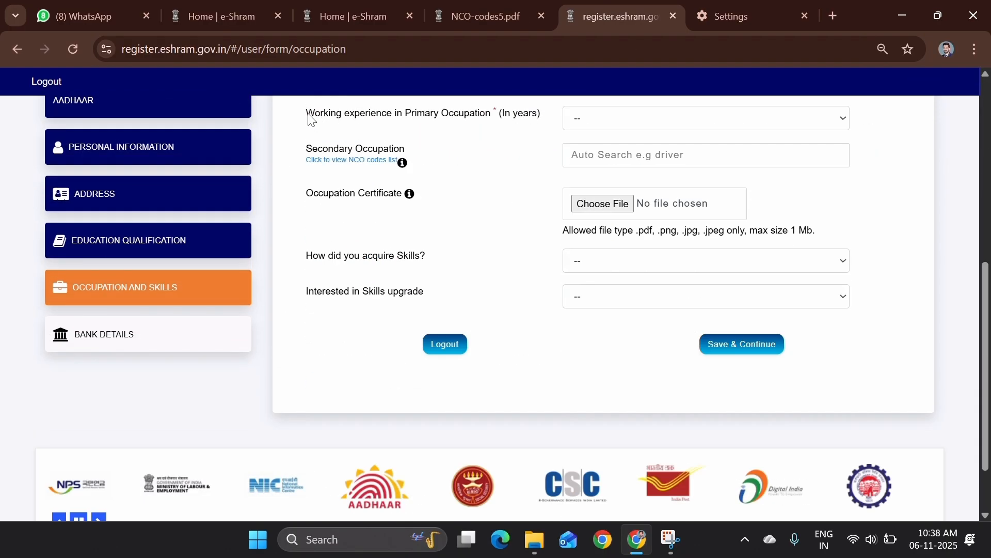
{"action": "left_click_drag", "start_coordinate": [312, 120], "coordinate": [500, 122]}
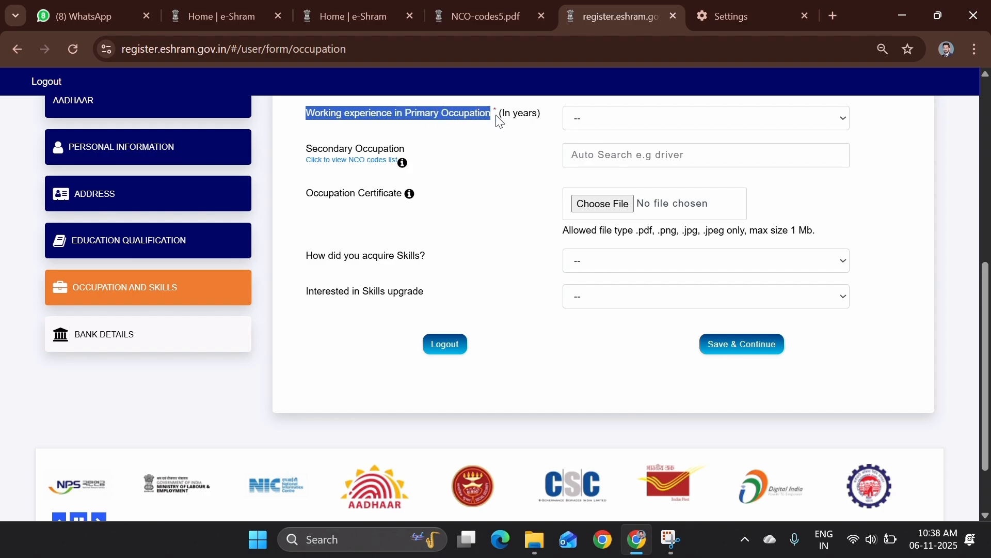
{"action": "left_click", "coordinate": [537, 136]}
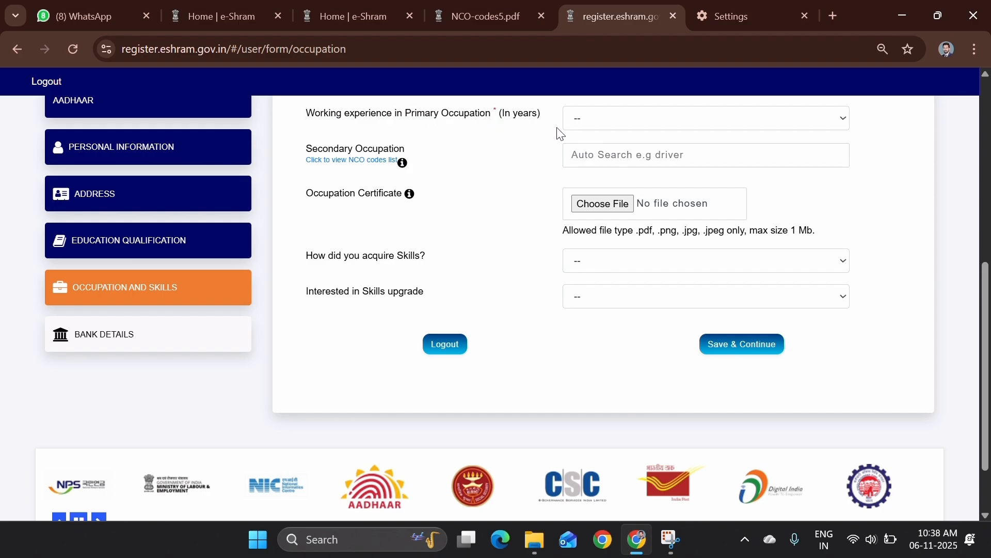
{"action": "left_click", "coordinate": [627, 123]}
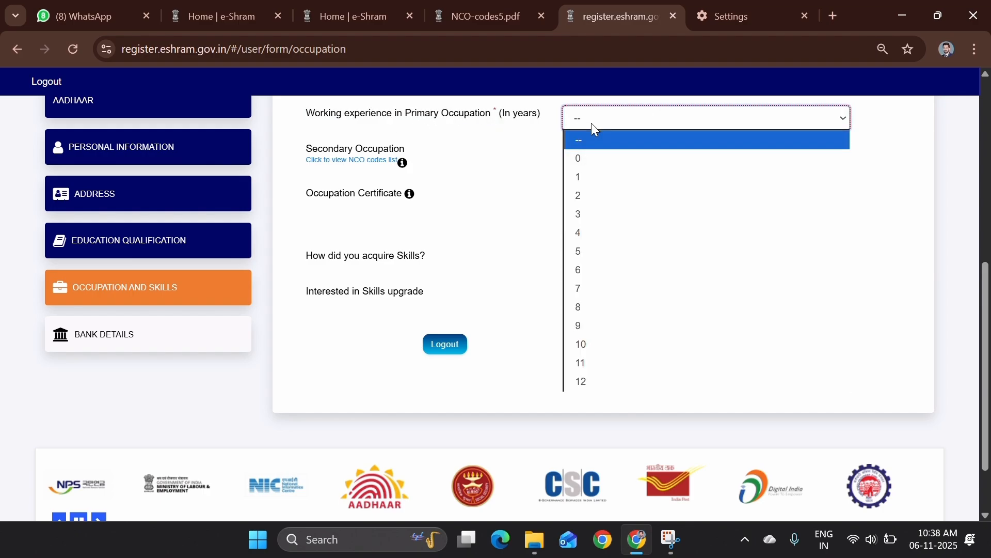
{"action": "left_click", "coordinate": [589, 233]}
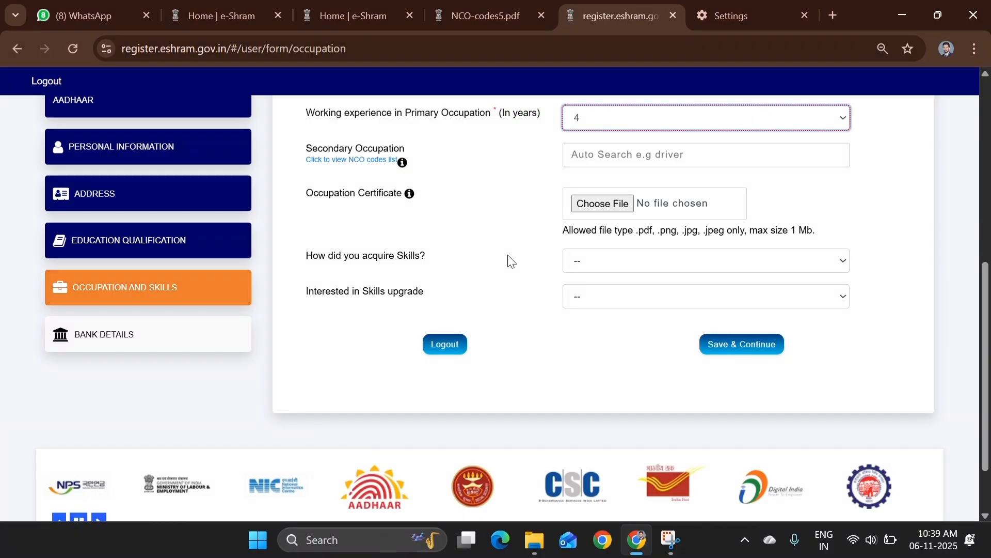
{"action": "left_click_drag", "start_coordinate": [306, 199], "coordinate": [402, 196]}
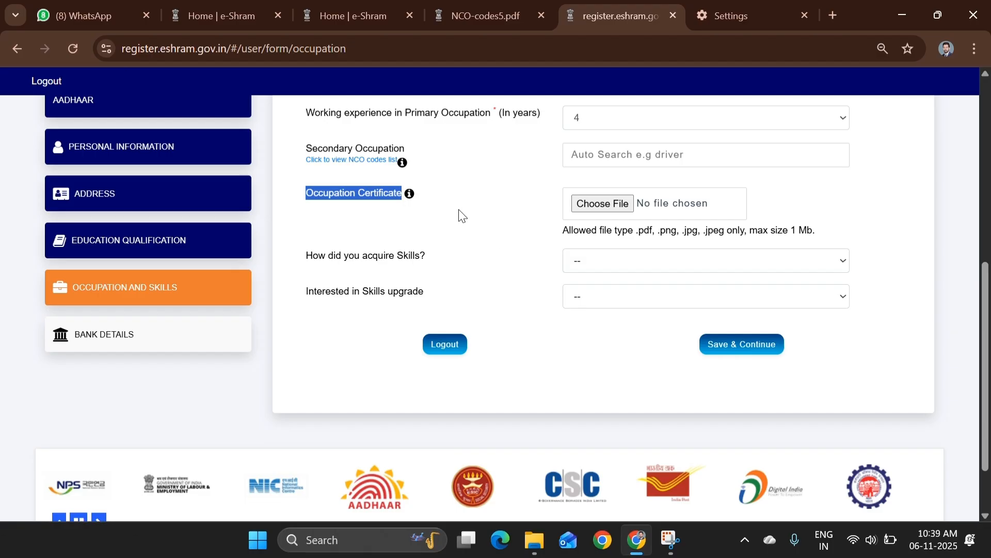
{"action": "left_click", "coordinate": [310, 256]}
{"action": "left_click_drag", "start_coordinate": [311, 260], "coordinate": [440, 256]}
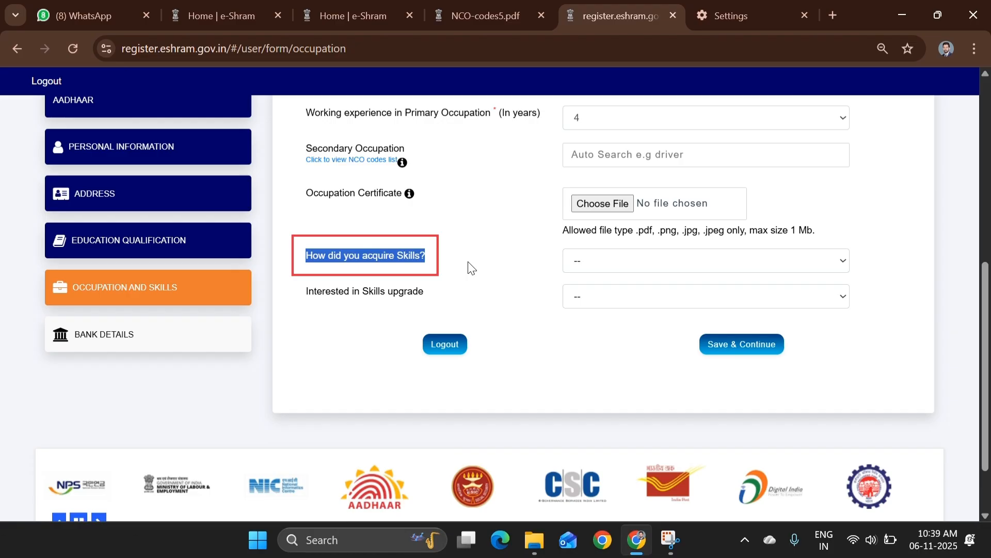
Record skills as 'Did not receive any vocational / Technical training' with sub-skill 'Learning on the job'
{"action": "left_click", "coordinate": [589, 263]}
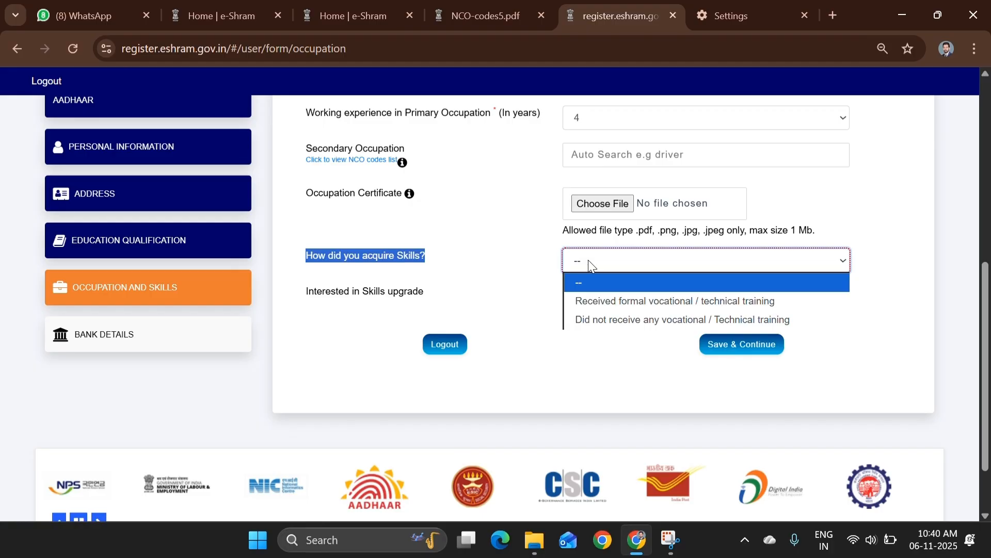
{"action": "left_click", "coordinate": [589, 319]}
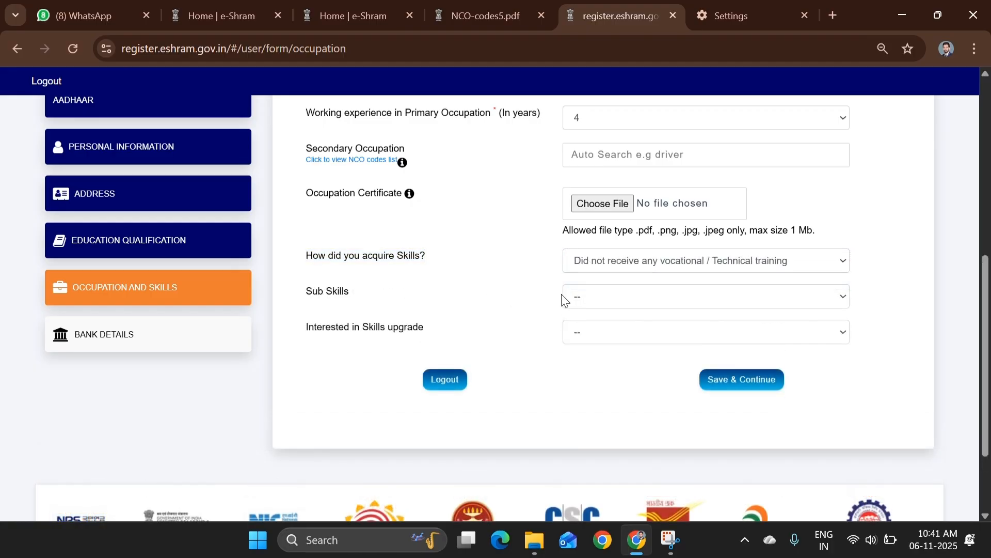
{"action": "left_click", "coordinate": [577, 296]}
{"action": "left_click", "coordinate": [617, 373]}
Choose 'To receive formal technical training' for skills upgrade and save the occupation details
{"action": "left_click_drag", "start_coordinate": [307, 329], "coordinate": [461, 335]}
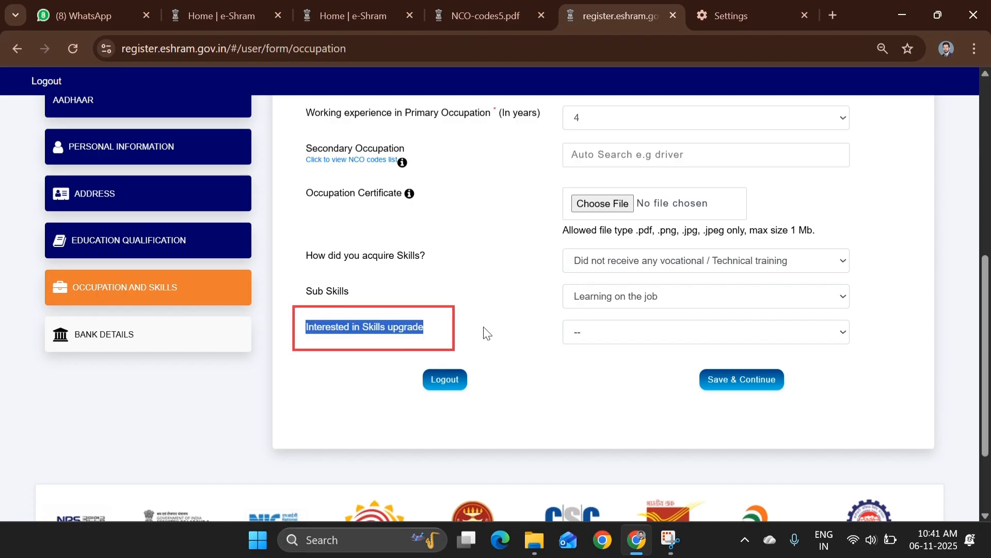
{"action": "left_click", "coordinate": [599, 331]}
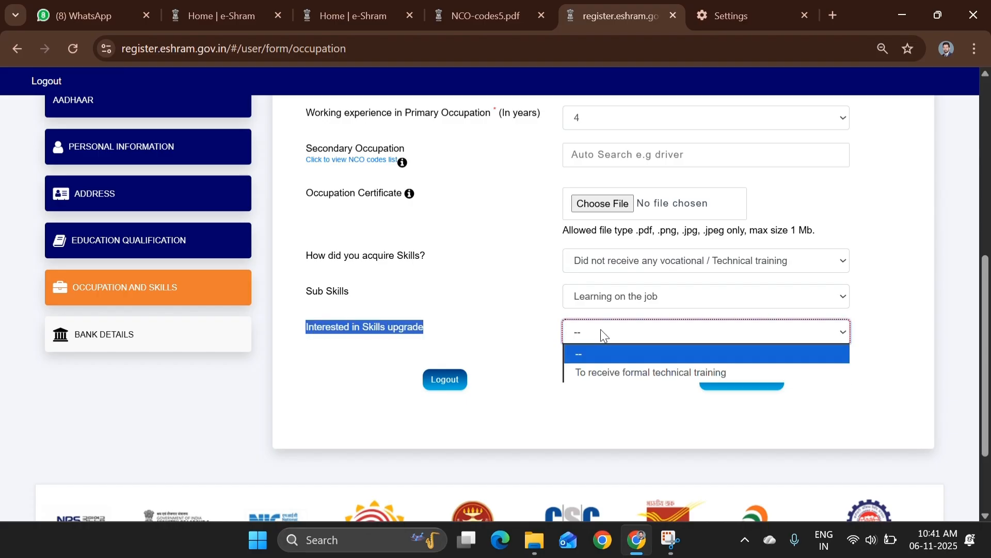
{"action": "left_click", "coordinate": [615, 371]}
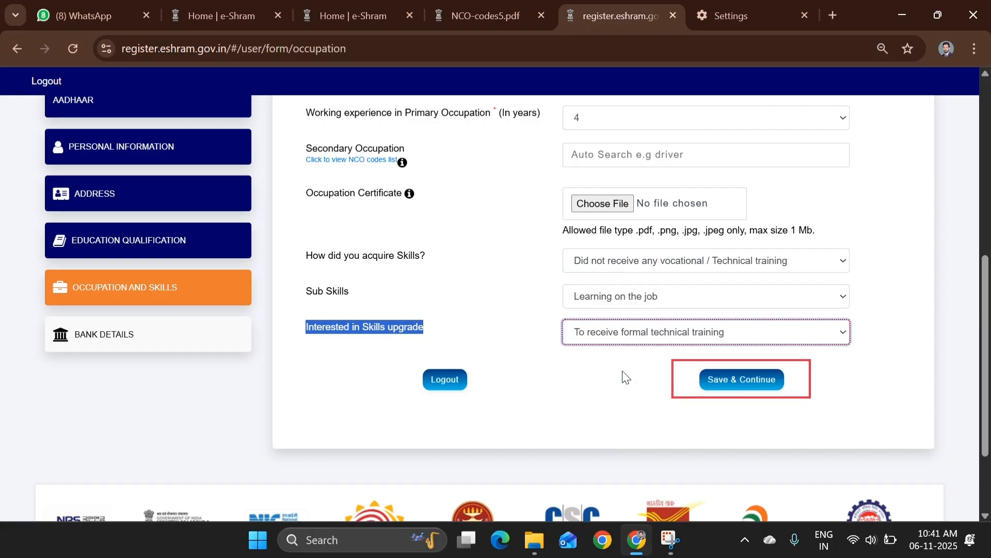
{"action": "left_click", "coordinate": [754, 383]}
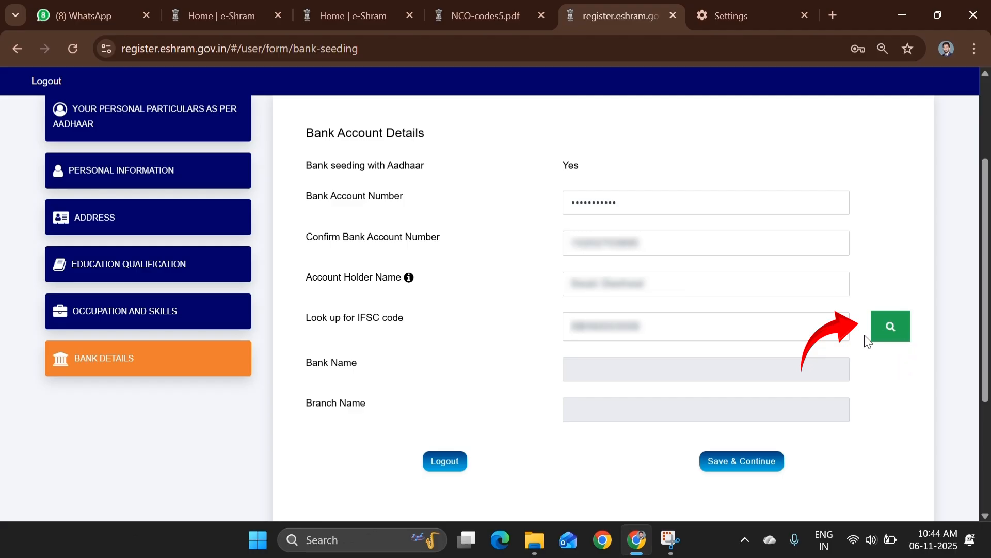
Look up State Bank of India and branch from the IFSC, then save the bank details
{"action": "left_click", "coordinate": [889, 338]}
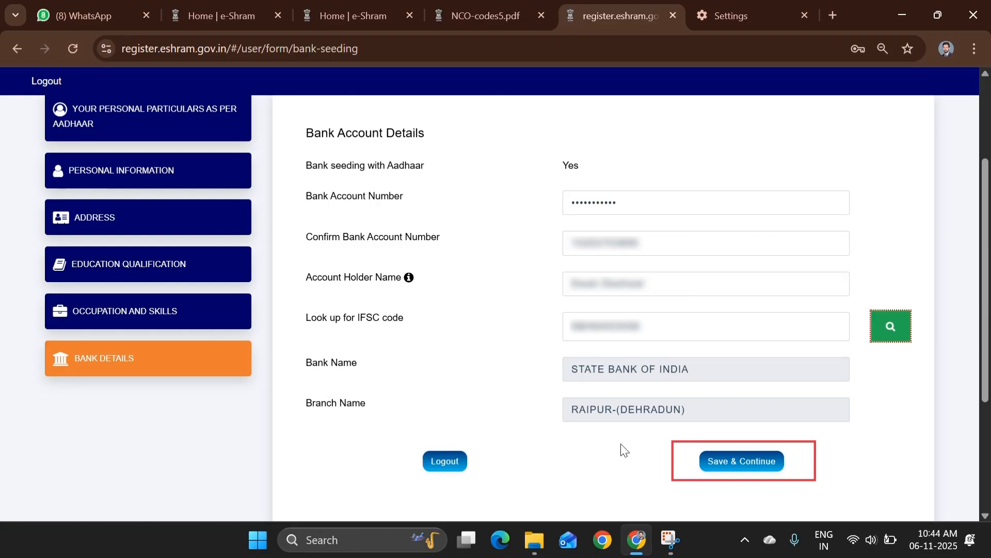
{"action": "left_click", "coordinate": [744, 461]}
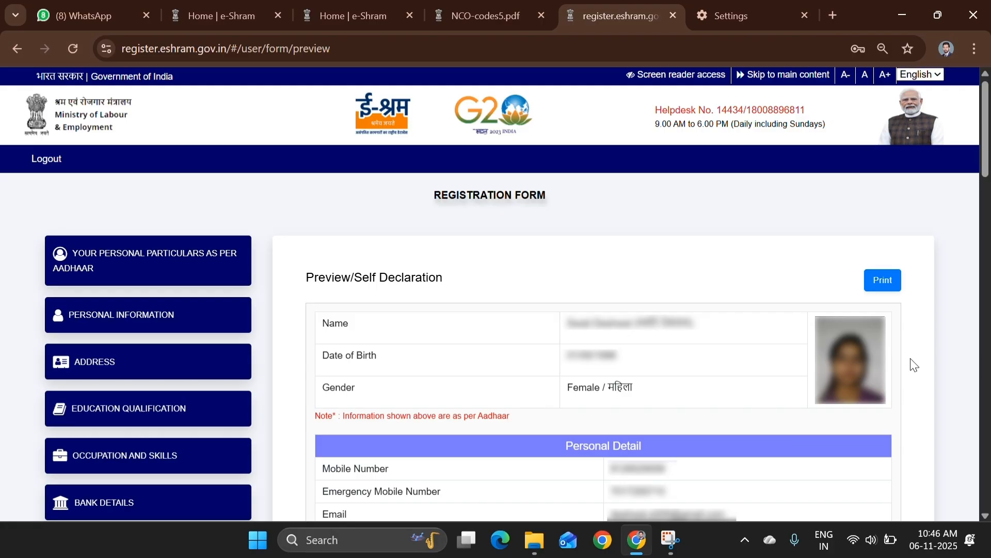
Accept the self-declaration undertaking, keep NCS enrolment at Yes, and submit the registration
{"action": "scroll", "coordinate": [914, 335], "scroll_direction": "down", "scroll_amount": 20}
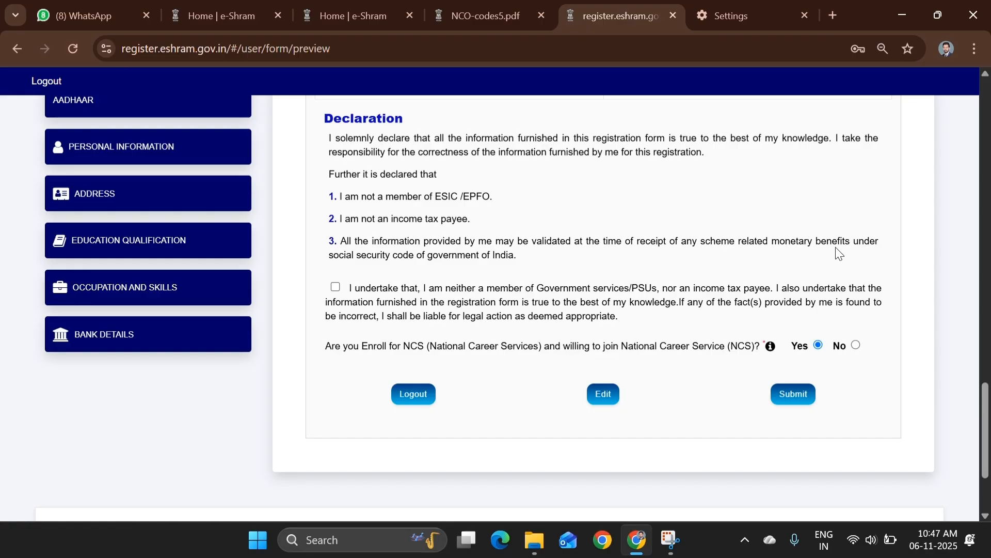
{"action": "left_click", "coordinate": [334, 287]}
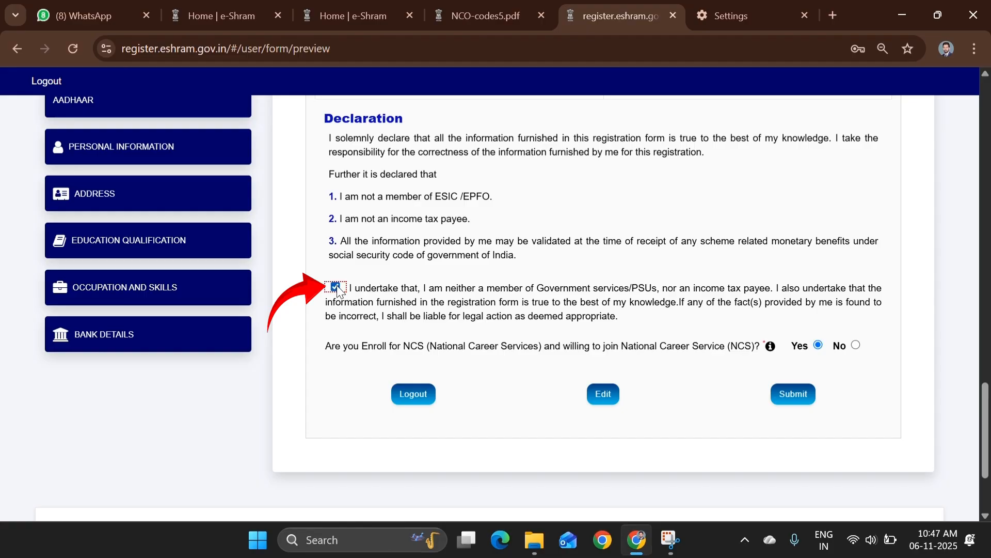
{"action": "left_click_drag", "start_coordinate": [327, 351], "coordinate": [425, 354]}
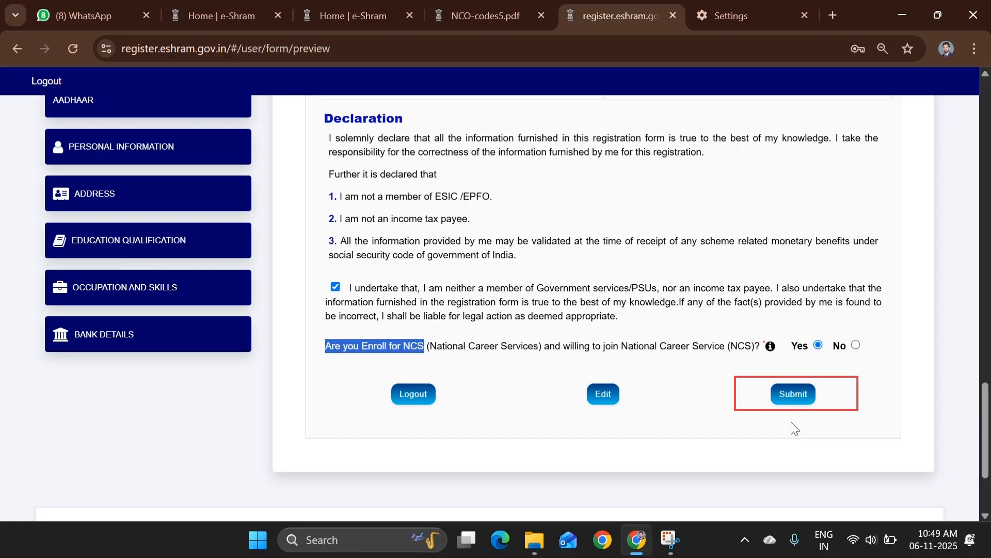
{"action": "left_click", "coordinate": [795, 405]}
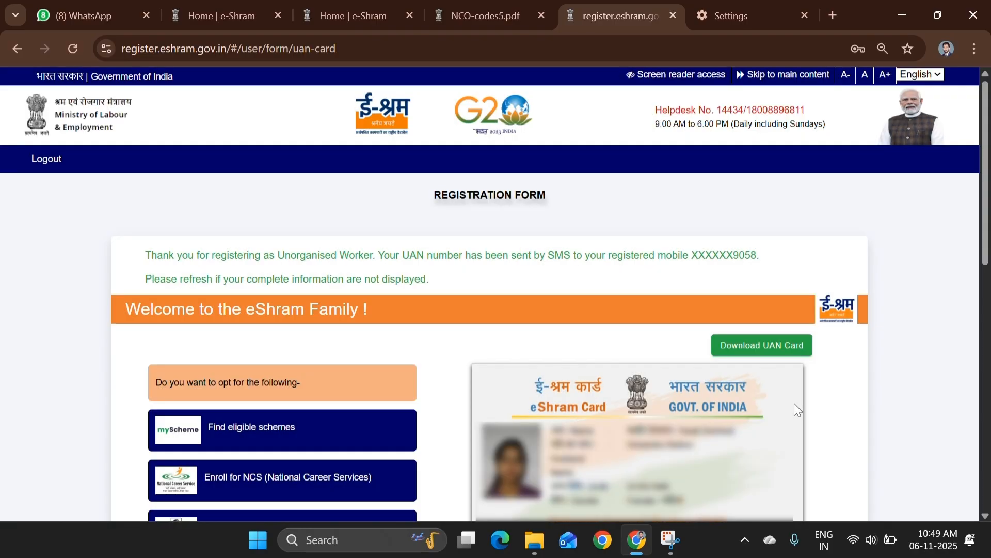
Scroll down to view the eShram card showing Computer Operator, then return to the top
{"action": "scroll", "coordinate": [851, 308], "scroll_direction": "down", "scroll_amount": 5}
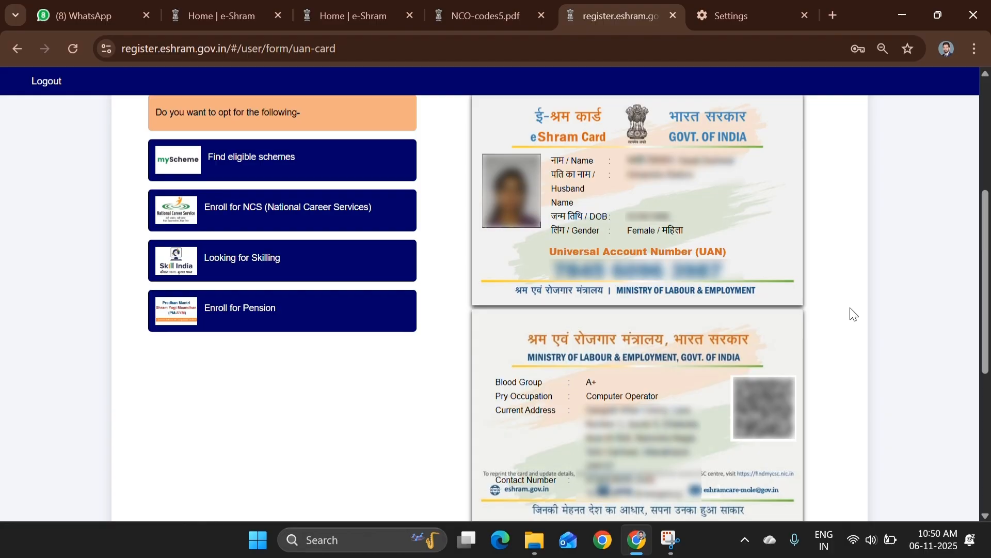
{"action": "scroll", "coordinate": [852, 314], "scroll_direction": "up", "scroll_amount": 5}
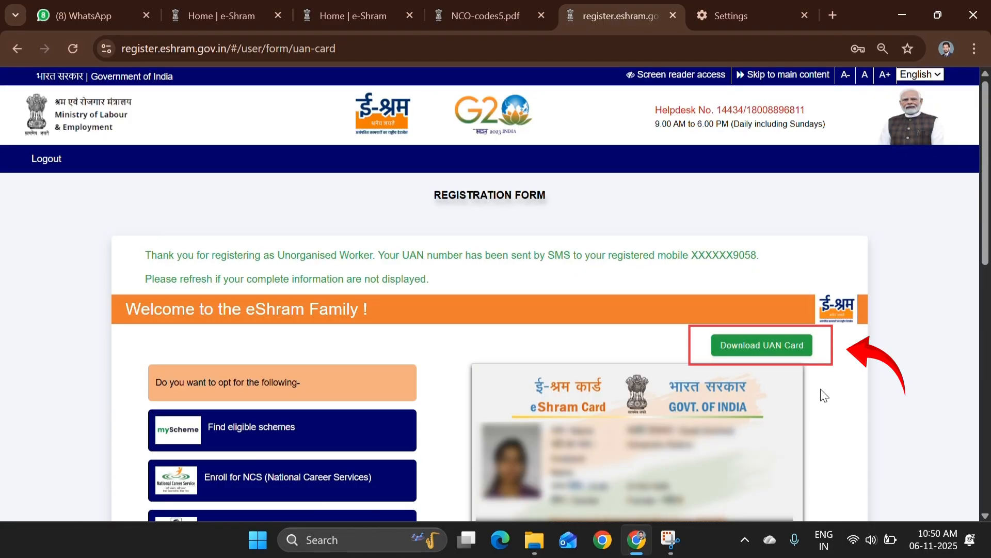
Download the UAN card and save it as eShram Card.pdf
{"action": "left_click", "coordinate": [766, 356]}
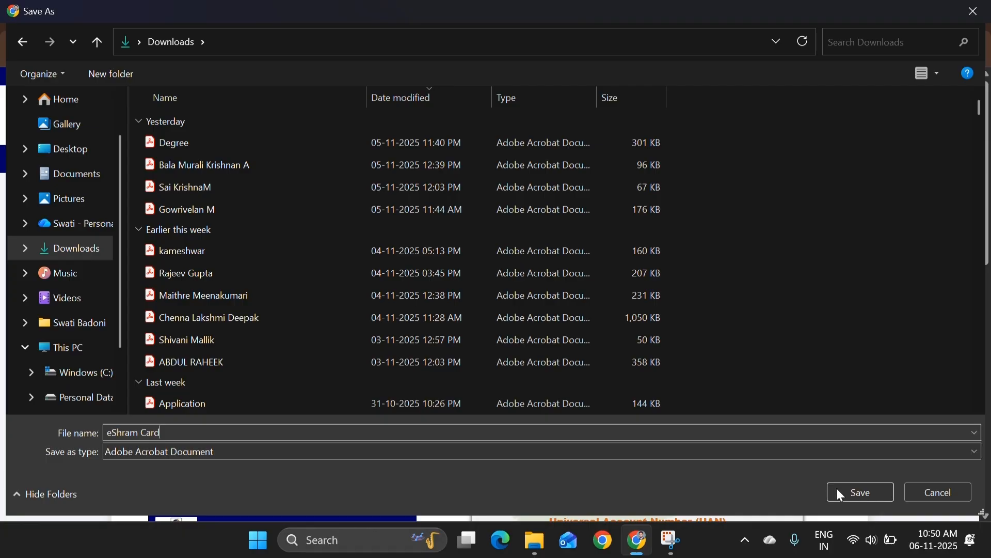
{"action": "left_click", "coordinate": [853, 491]}
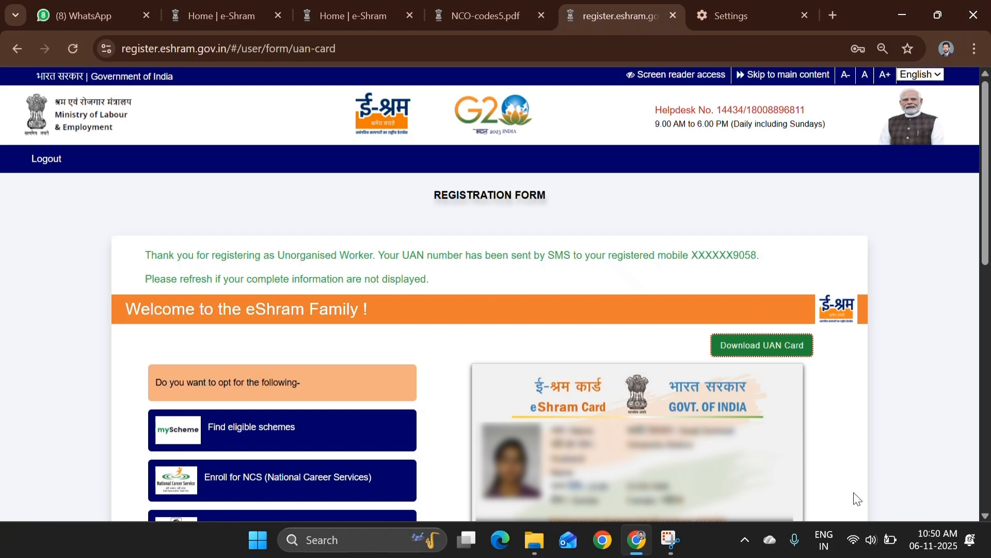
{"action": "left_click", "coordinate": [969, 215]}
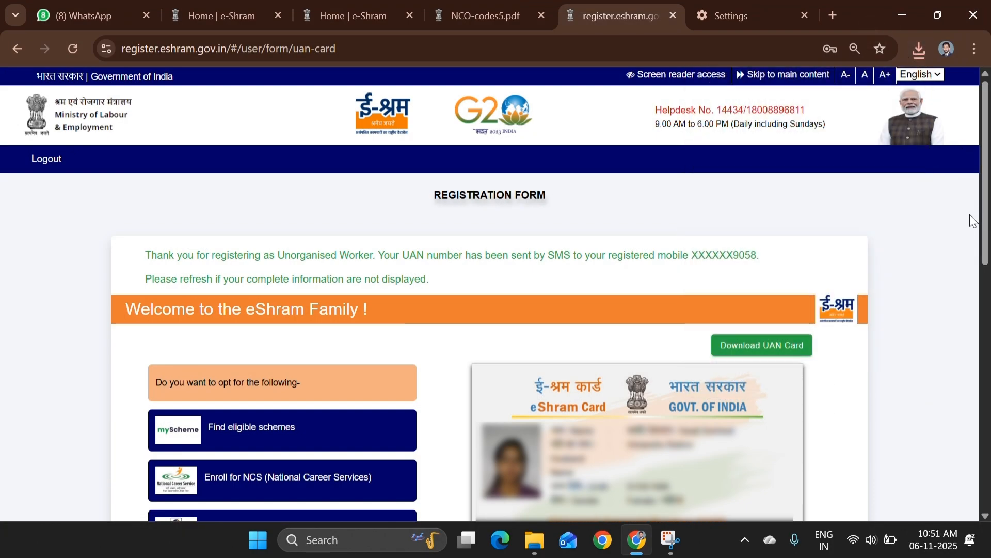